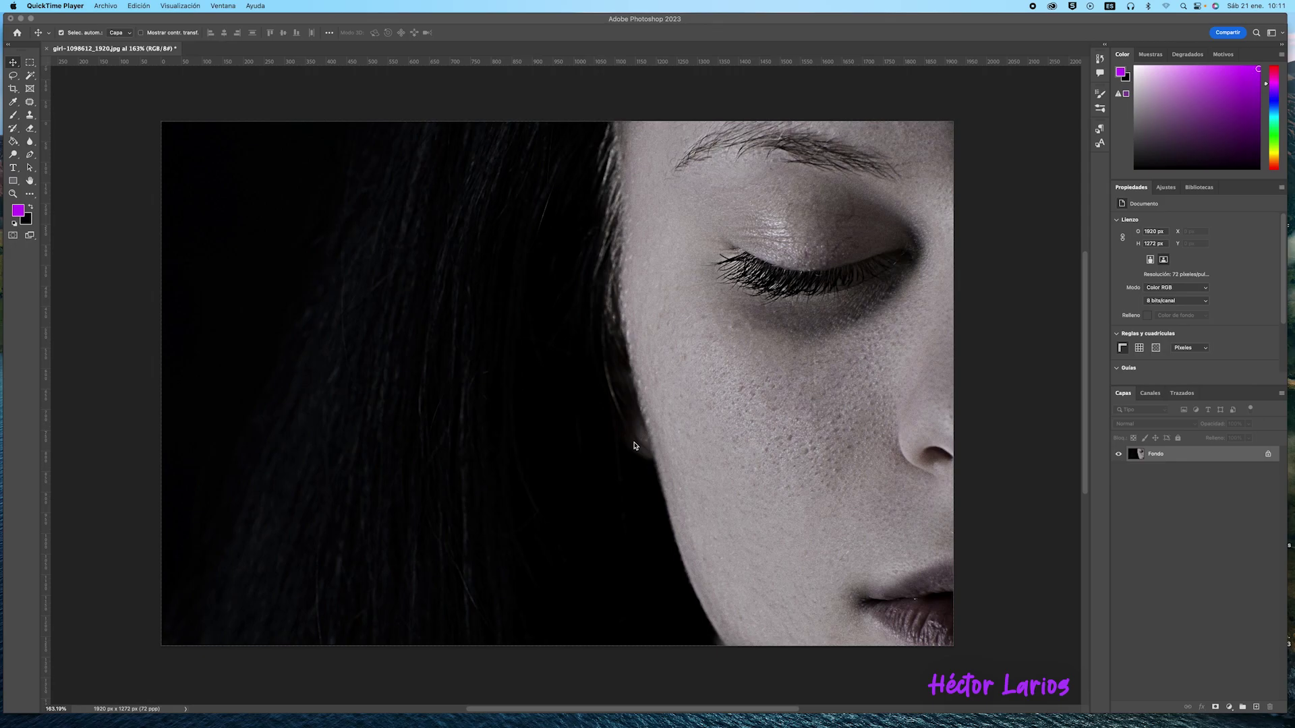
pyautogui.click(303, 115)
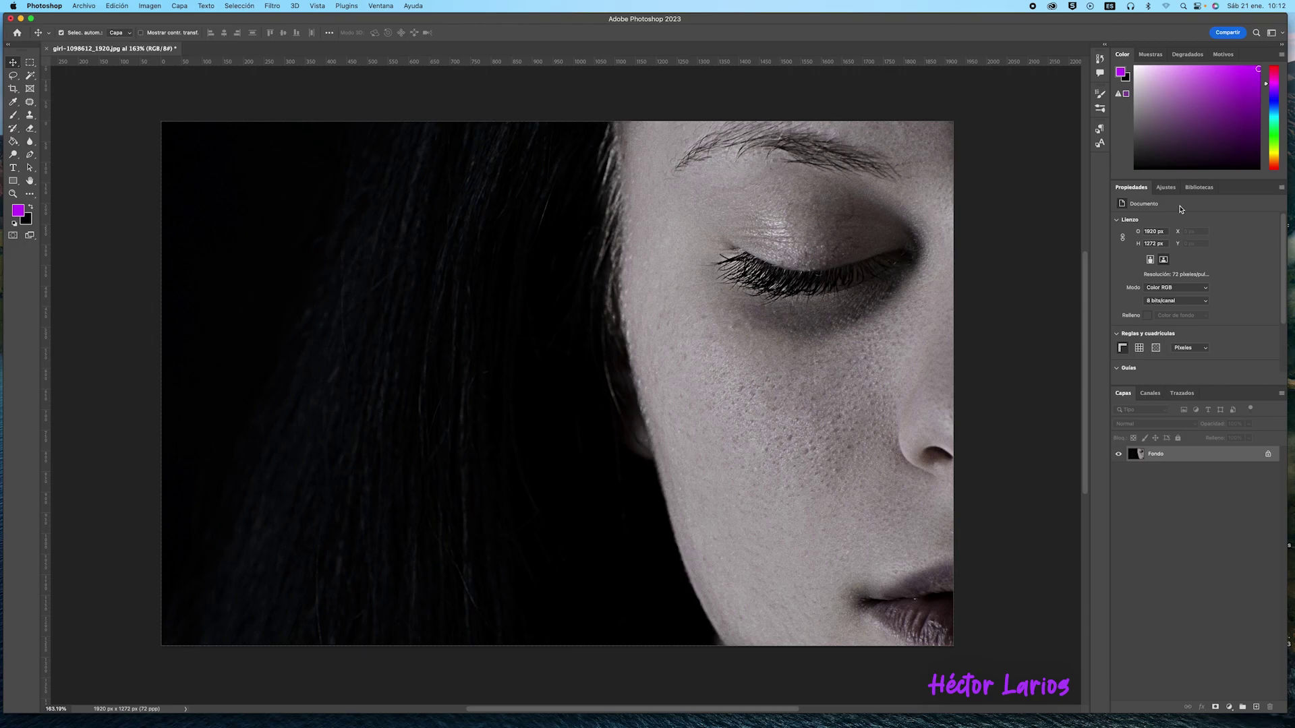
pyautogui.click(1160, 59)
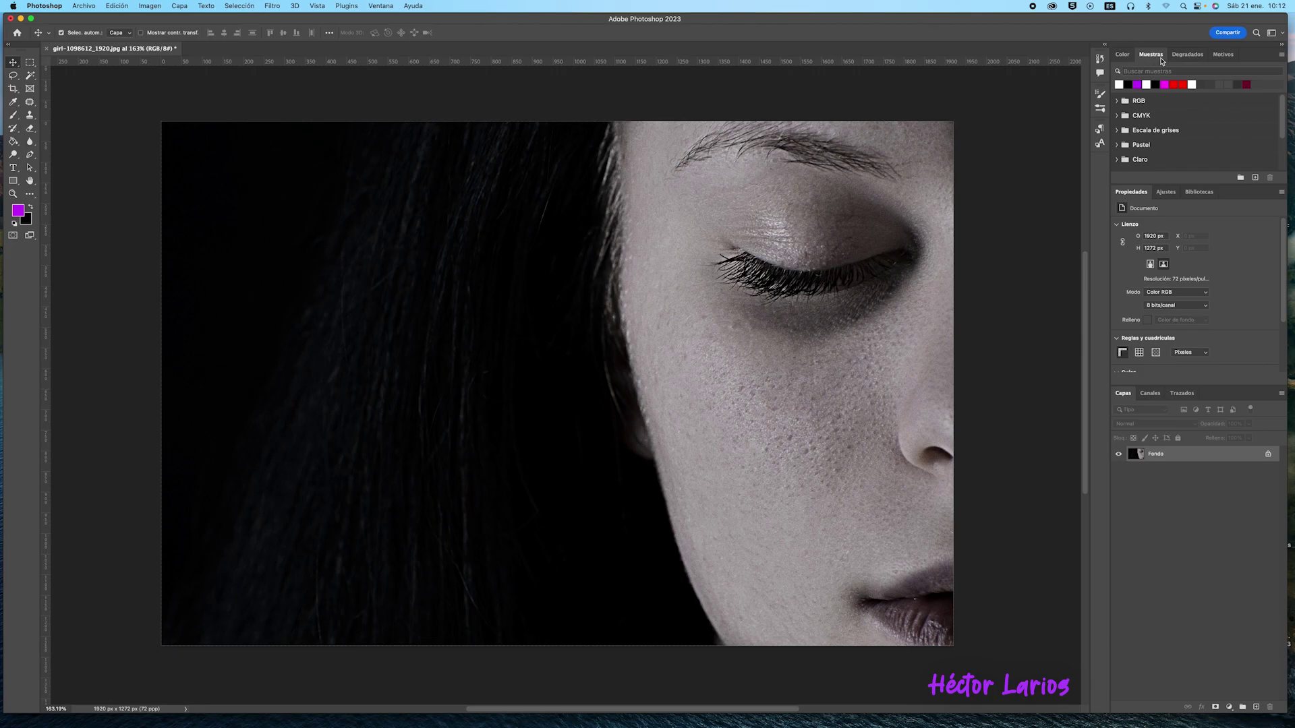
pyautogui.click(1122, 54)
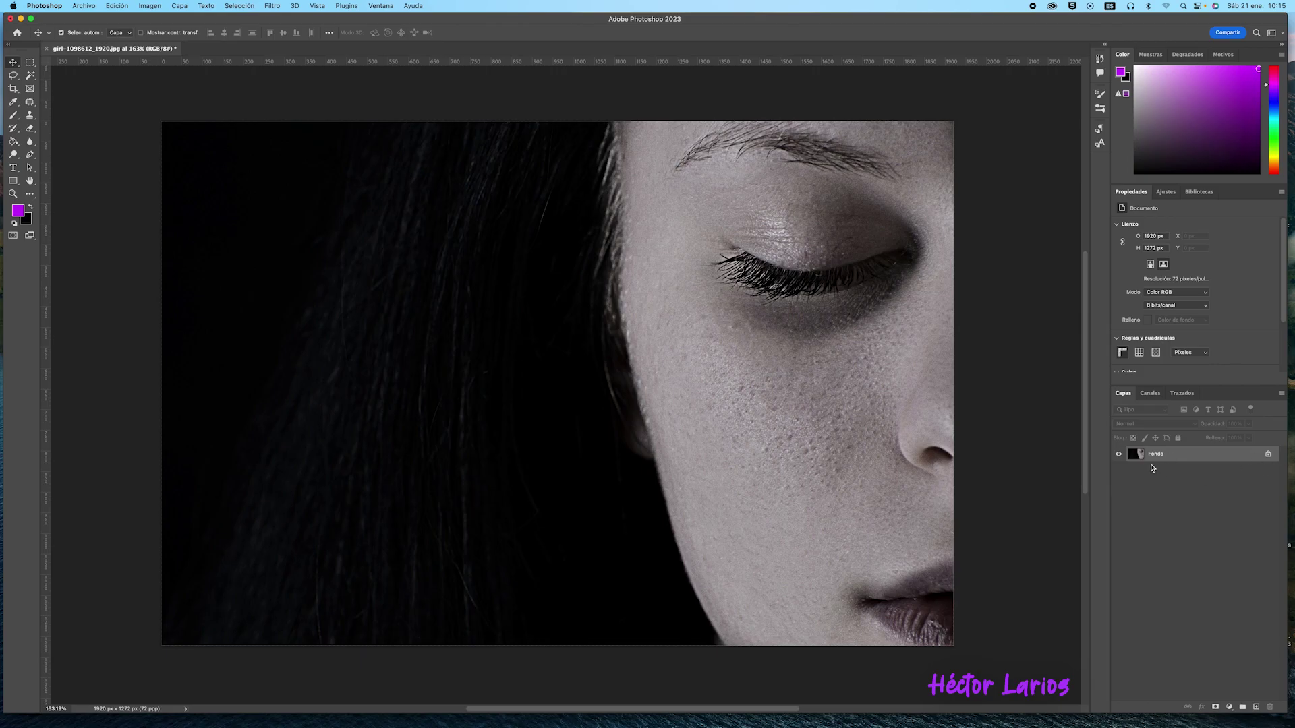
# Step: Unlock the Fondo background layer to convert it into a regular editable layer
pyautogui.click(1267, 455)
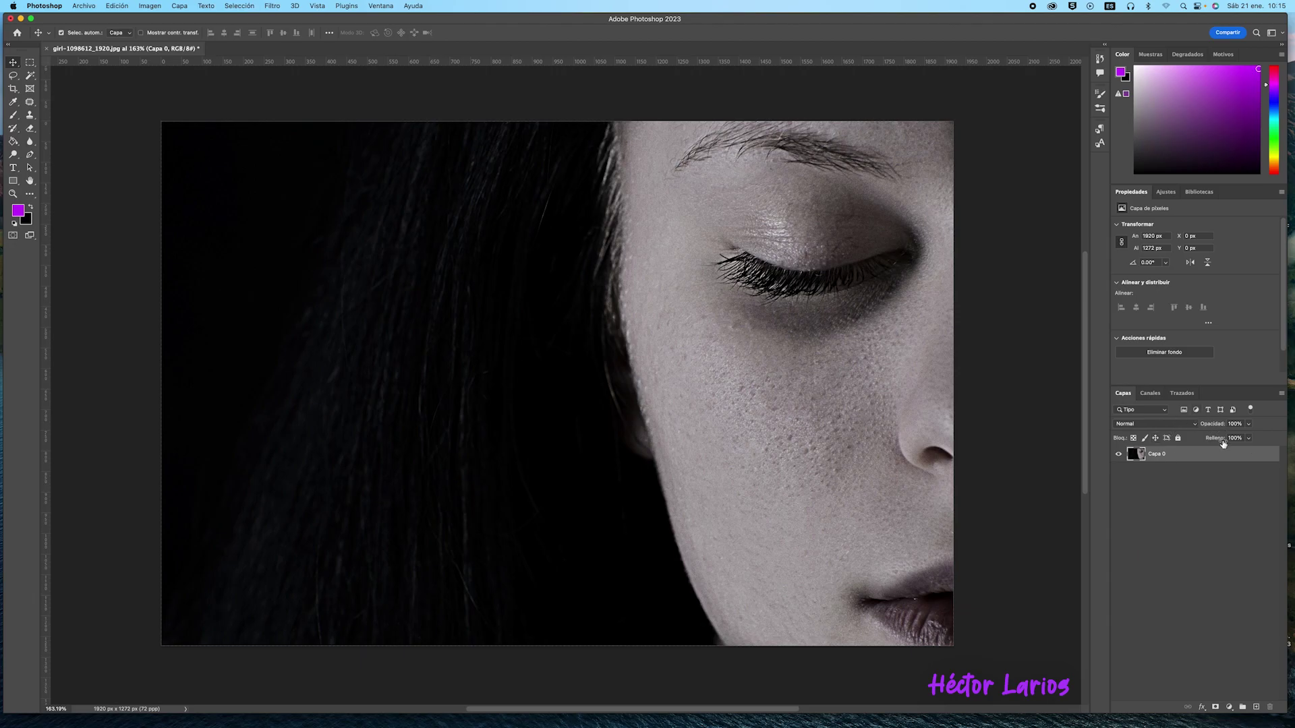
pyautogui.click(1149, 422)
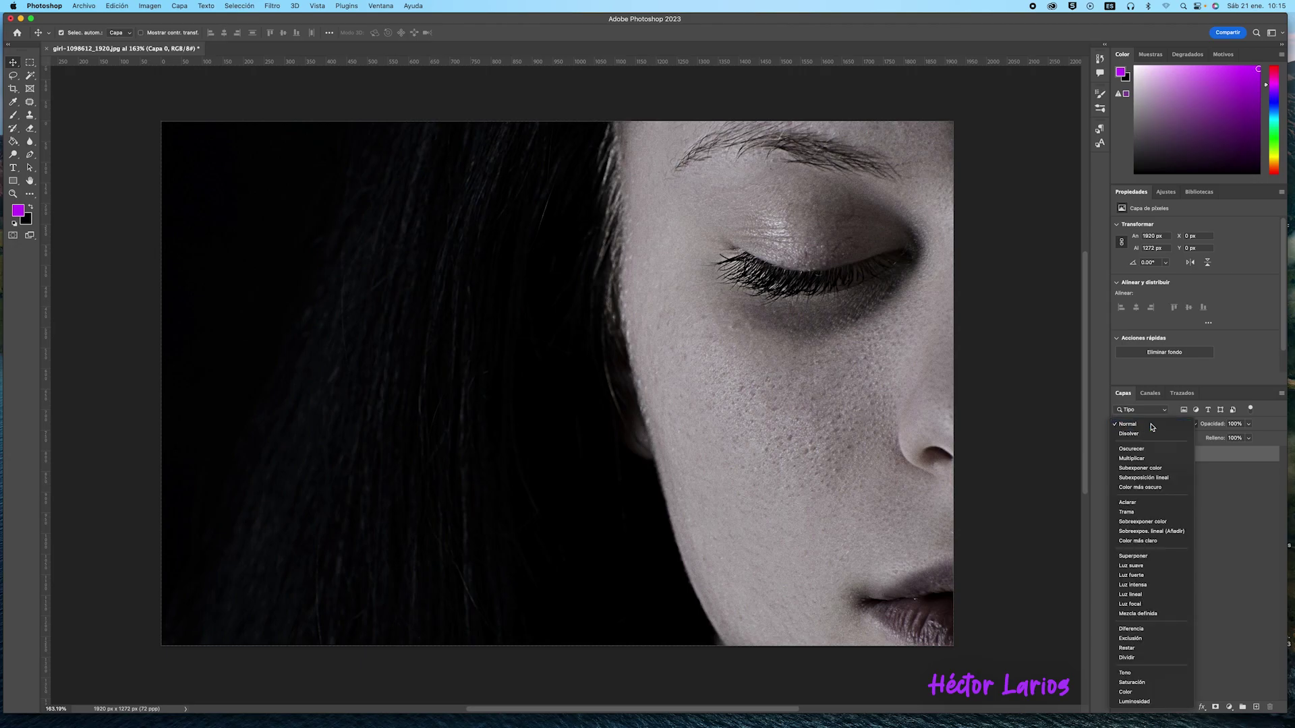
pyautogui.click(1156, 416)
pyautogui.click(1157, 415)
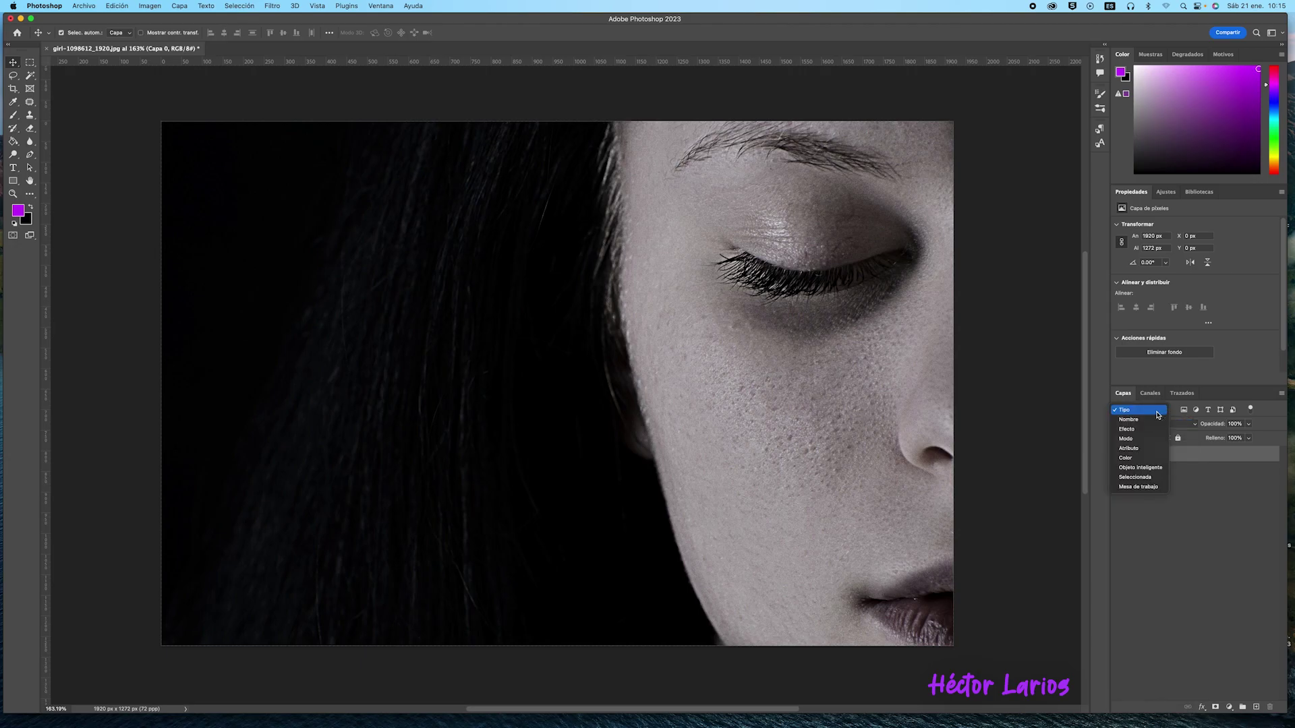
pyautogui.click(1227, 393)
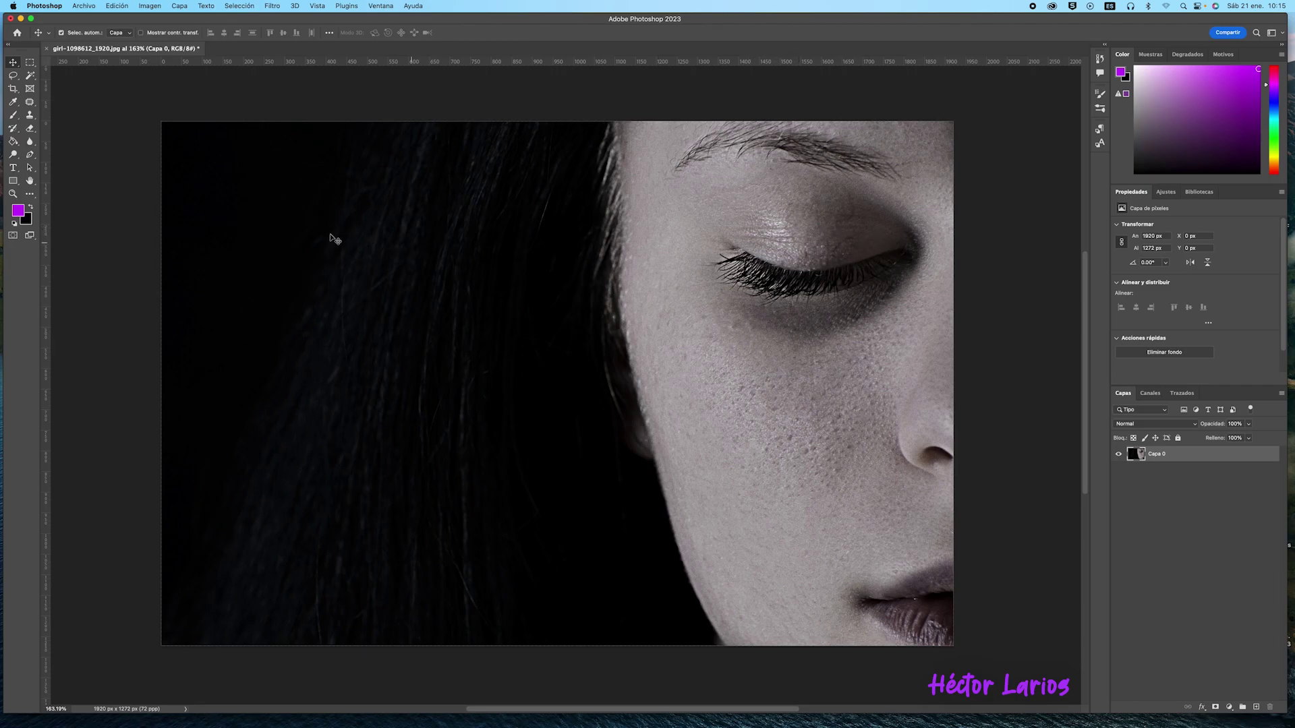
# Step: Paint the eyelid with the Brush in the purple foreground color and add a straight stroke from the eye towards the ear
pyautogui.click(14, 117)
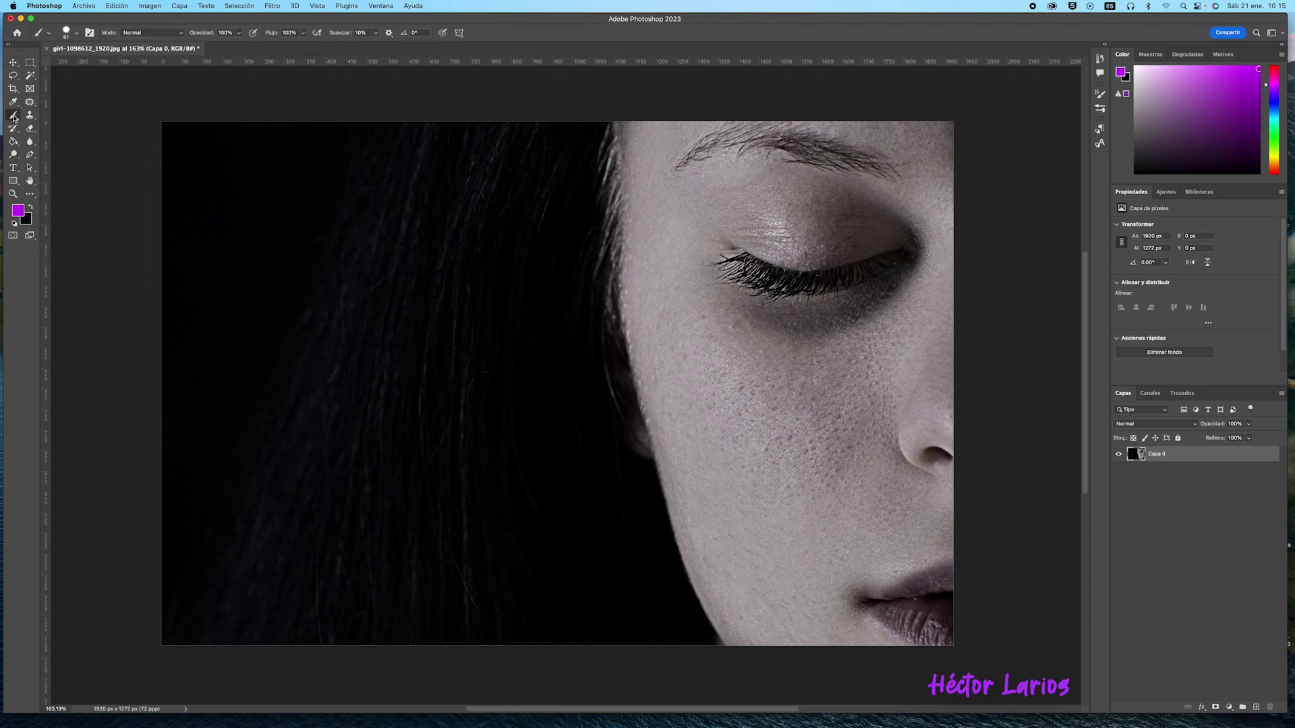
pyautogui.click(19, 213)
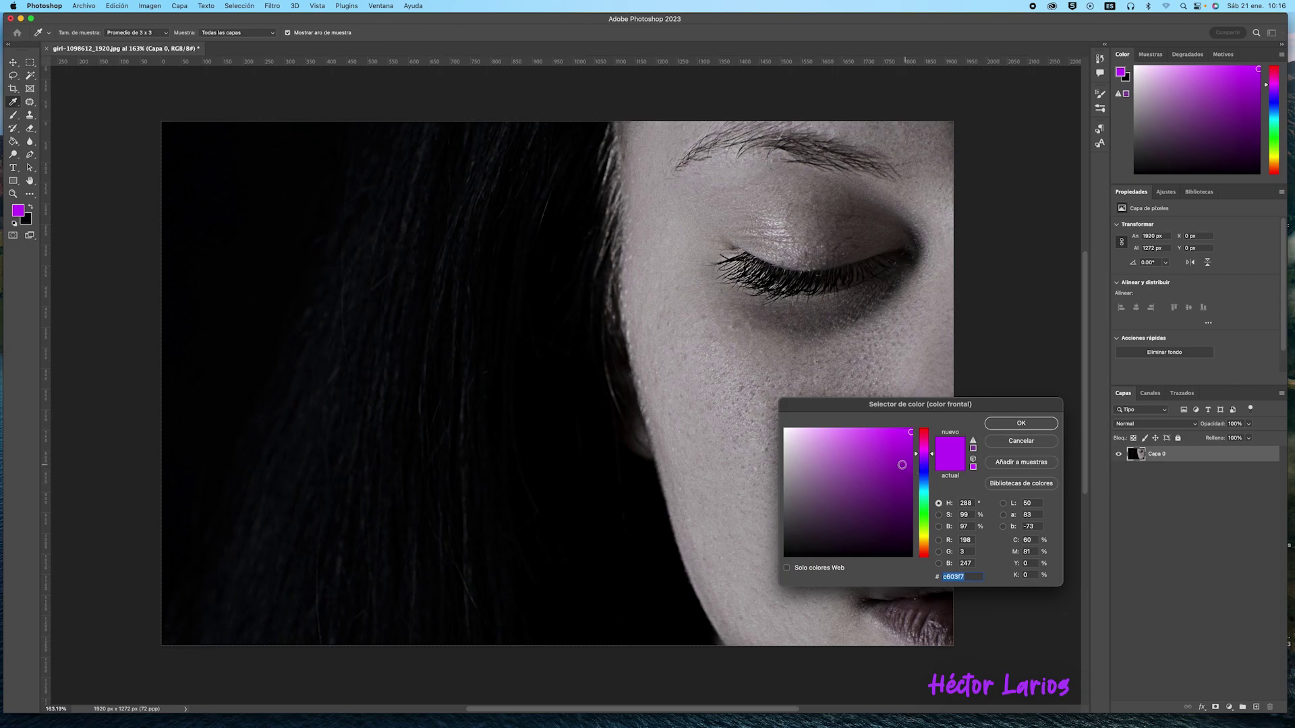
pyautogui.click(1036, 424)
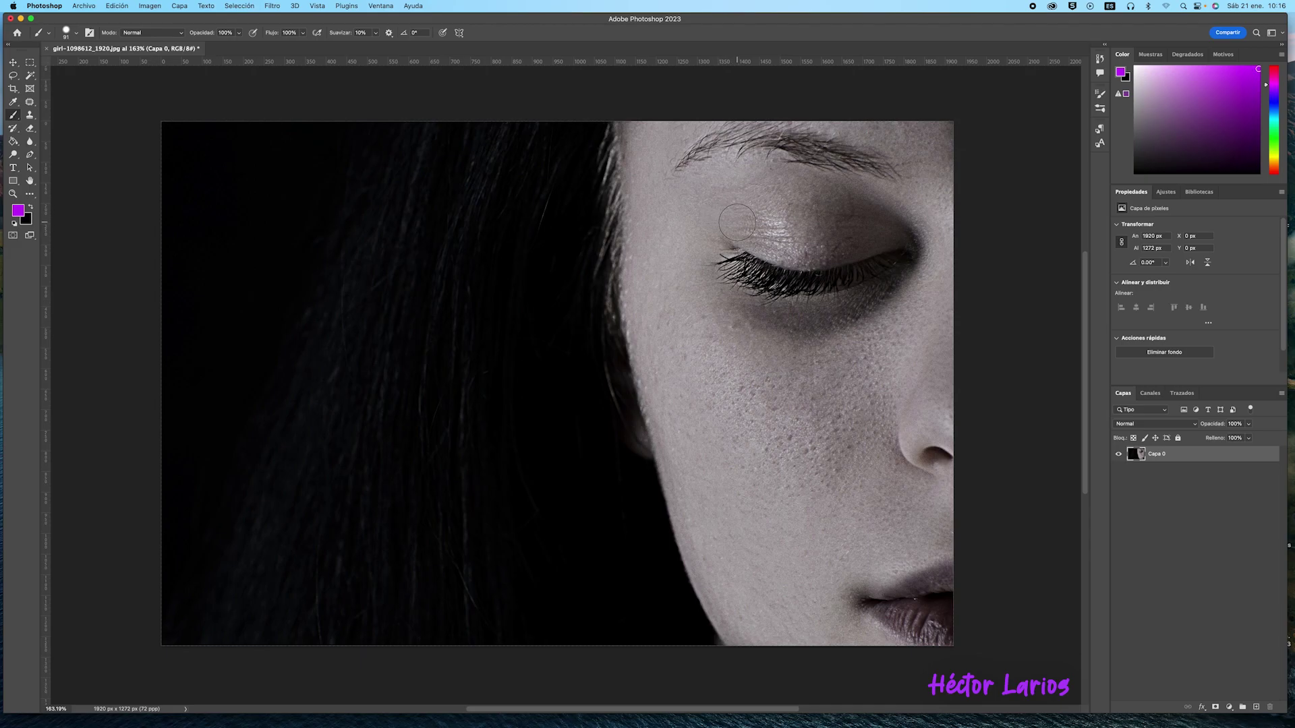
pyautogui.moveTo(737, 222)
pyautogui.mouseDown()
pyautogui.moveTo(802, 249)
pyautogui.moveTo(887, 234)
pyautogui.moveTo(782, 220)
pyautogui.moveTo(735, 229)
pyautogui.moveTo(811, 252)
pyautogui.mouseUp()
pyautogui.press('[')
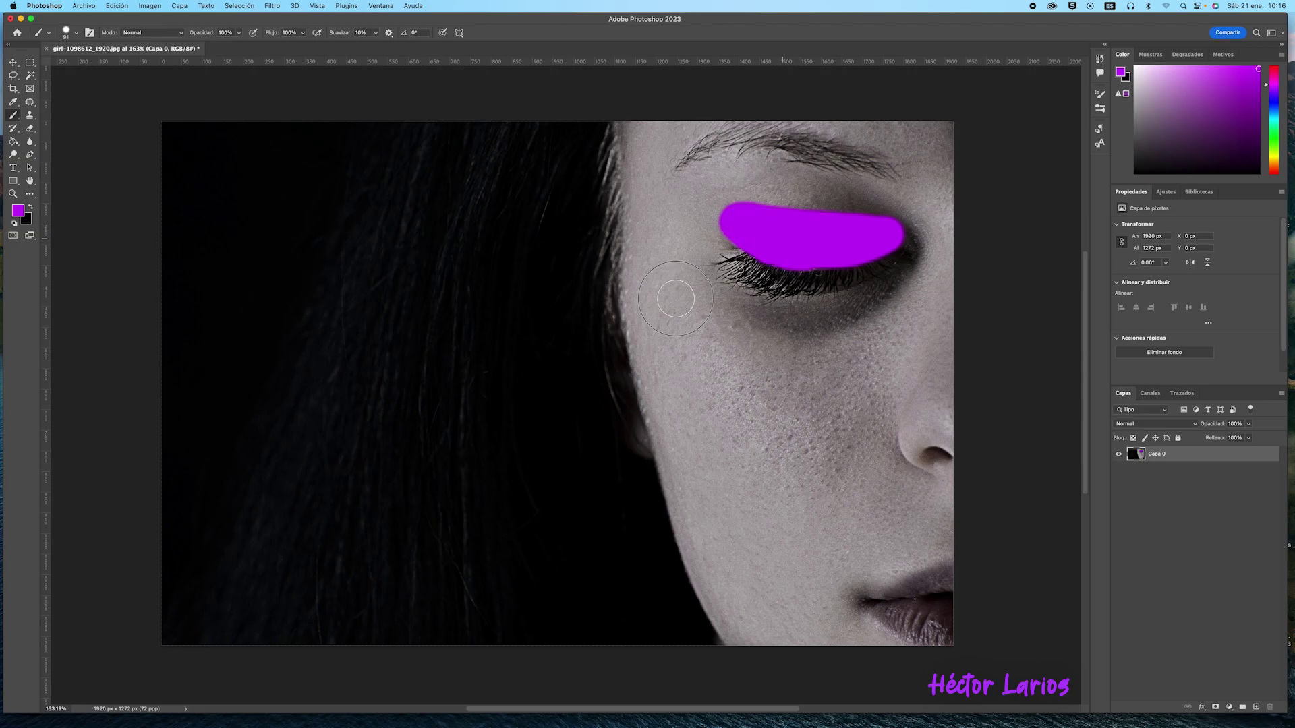
pyautogui.keyDown('shift'); pyautogui.click(615, 334); pyautogui.keyUp('shift')
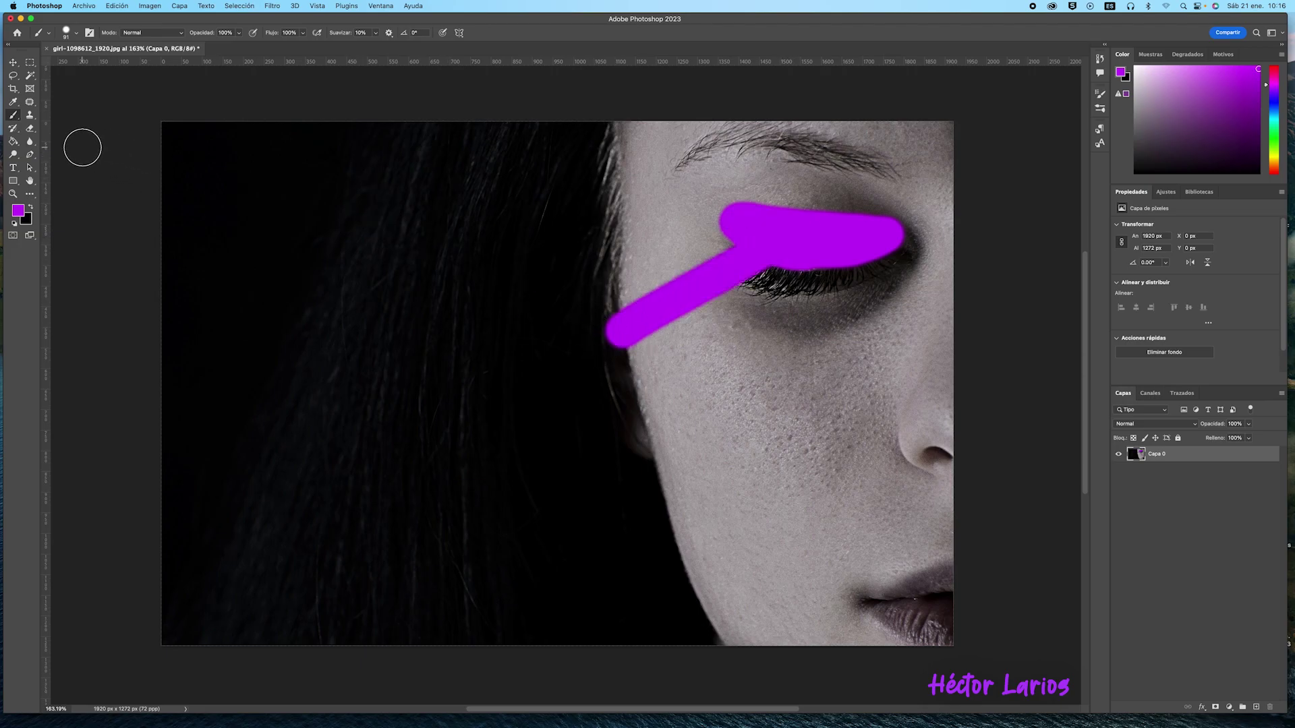
# Step: Erase most of the straight purple stroke beside the eye and a large X across the cheek, leaving transparent areas
pyautogui.click(32, 130)
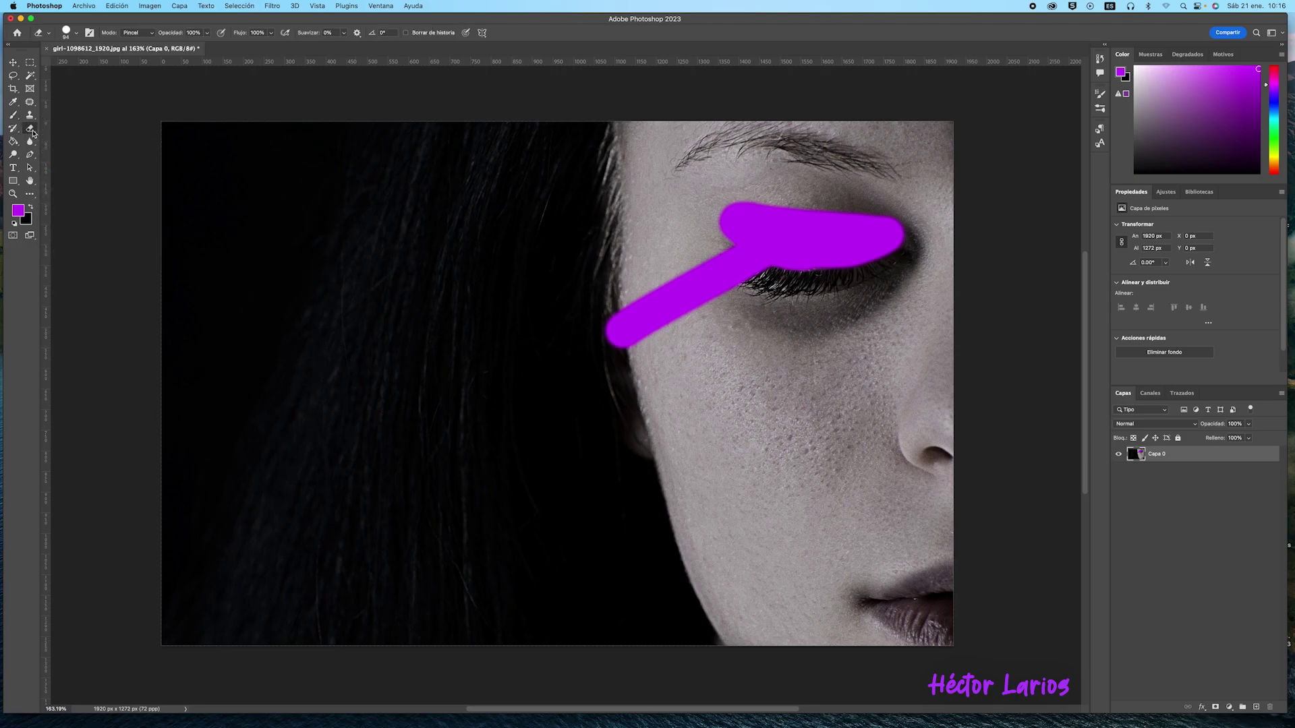
pyautogui.click(578, 312)
pyautogui.keyDown('shift'); pyautogui.click(647, 355); pyautogui.keyUp('shift')
pyautogui.moveTo(648, 356)
pyautogui.mouseDown()
pyautogui.moveTo(725, 269)
pyautogui.moveTo(630, 296)
pyautogui.moveTo(626, 317)
pyautogui.moveTo(660, 306)
pyautogui.mouseUp()
pyautogui.press('[')
pyautogui.press('[')
pyautogui.press('[')
pyautogui.press('[')
pyautogui.press('[')
pyautogui.click(696, 344)
pyautogui.keyDown('shift'); pyautogui.click(855, 525); pyautogui.keyUp('shift')
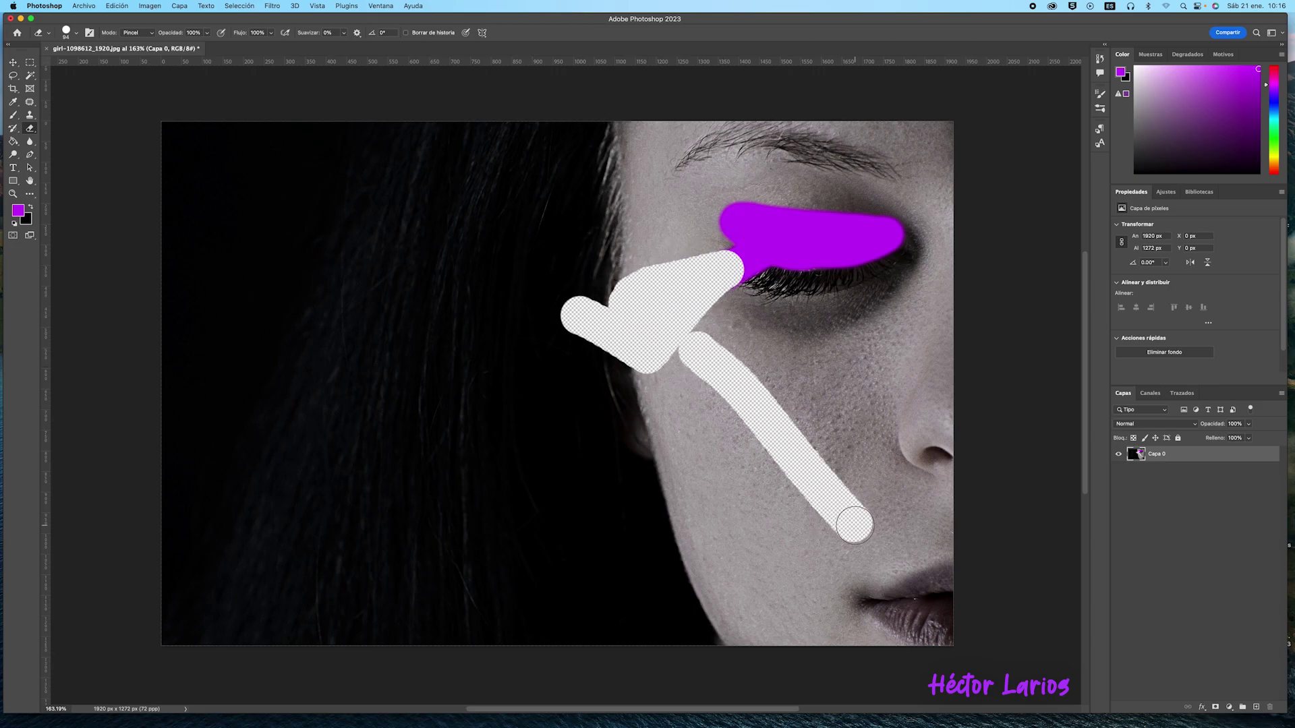
pyautogui.click(893, 415)
pyautogui.keyDown('shift'); pyautogui.click(676, 516); pyautogui.keyUp('shift')
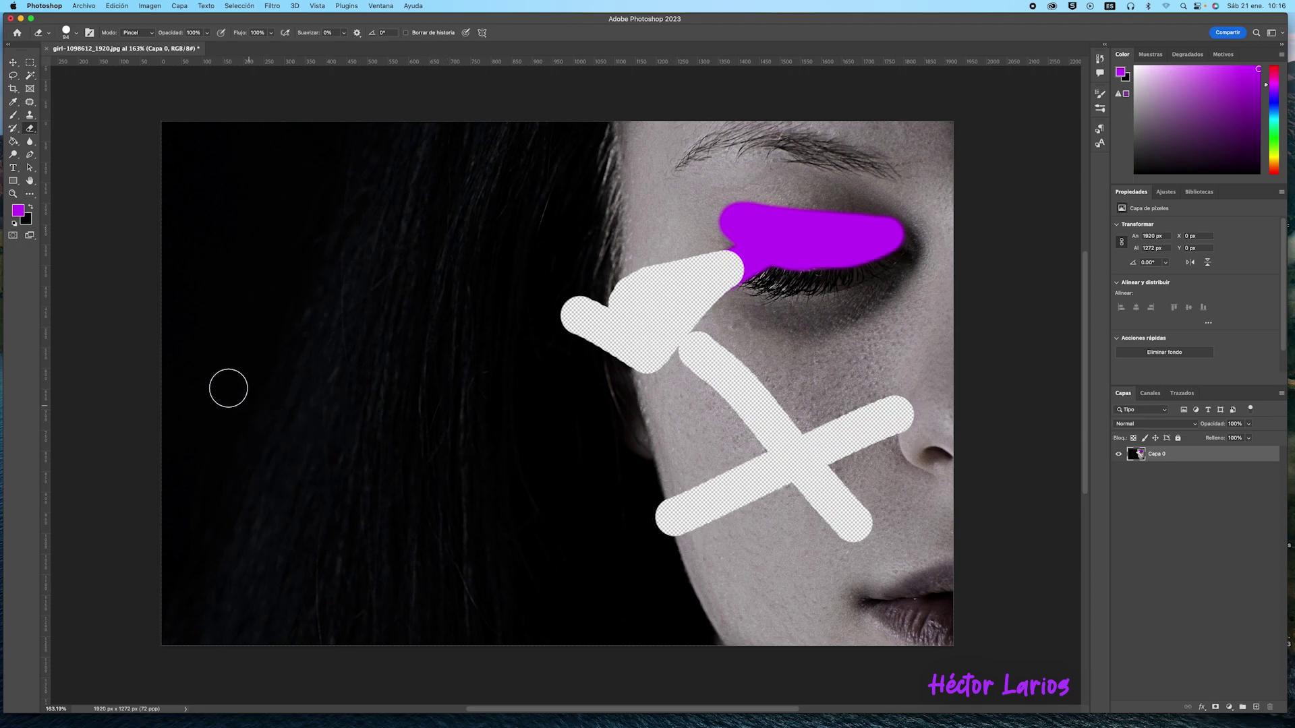
# Step: Write "NO!" in large letters over the dark hair with the Eraser
pyautogui.moveTo(229, 384); pyautogui.dragTo(241, 491)
pyautogui.moveTo(229, 384); pyautogui.dragTo(295, 452)
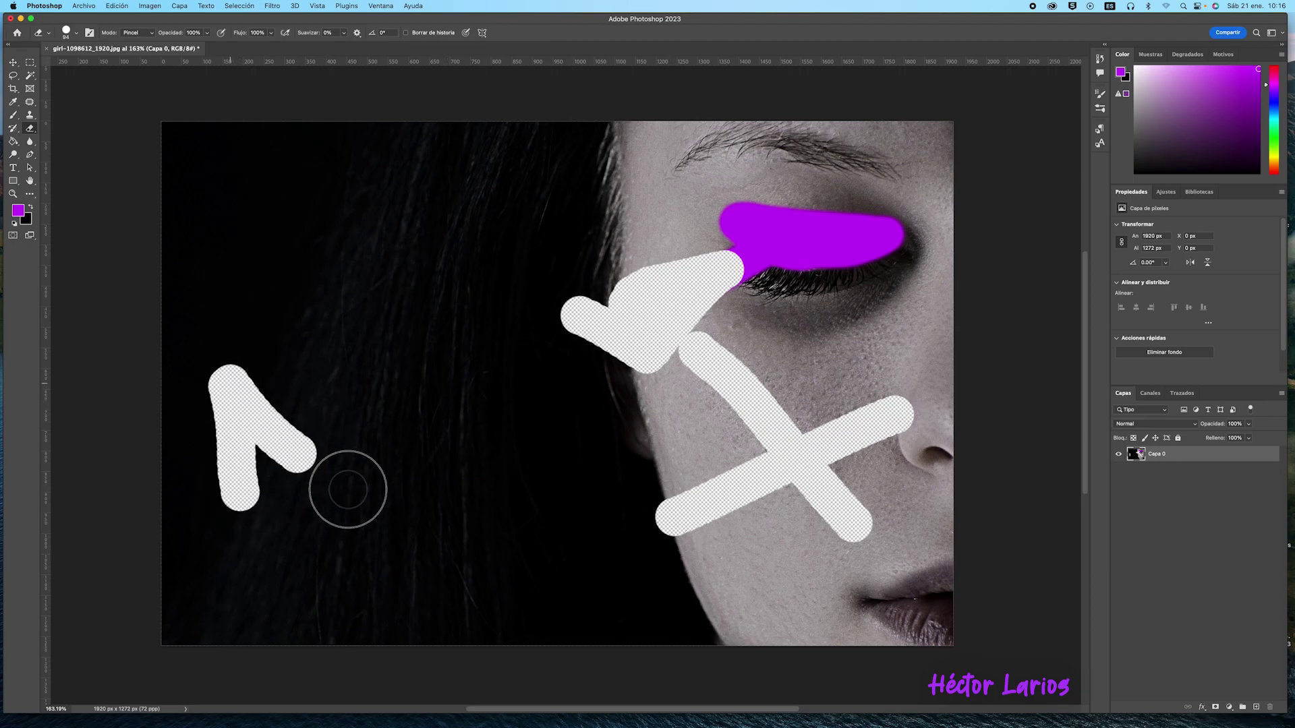
pyautogui.moveTo(348, 489)
pyautogui.mouseDown()
pyautogui.moveTo(372, 437)
pyautogui.moveTo(370, 361)
pyautogui.mouseUp()
pyautogui.moveTo(447, 376)
pyautogui.mouseDown()
pyautogui.moveTo(464, 468)
pyautogui.moveTo(539, 420)
pyautogui.moveTo(443, 365)
pyautogui.mouseUp()
pyautogui.moveTo(589, 371); pyautogui.dragTo(599, 492)
pyautogui.click(603, 539)
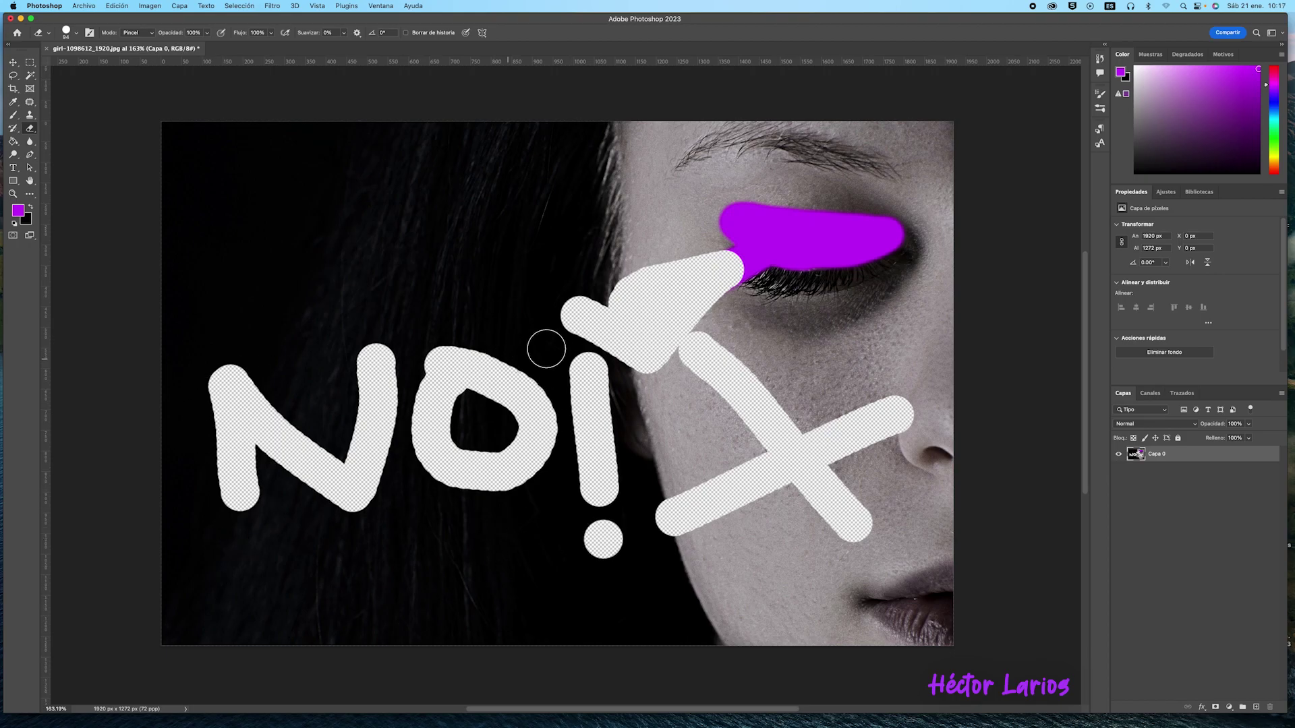
# Step: Move back and forth through the eraser states in the history, and revert the image to its original snapshot
pyautogui.click(1099, 61)
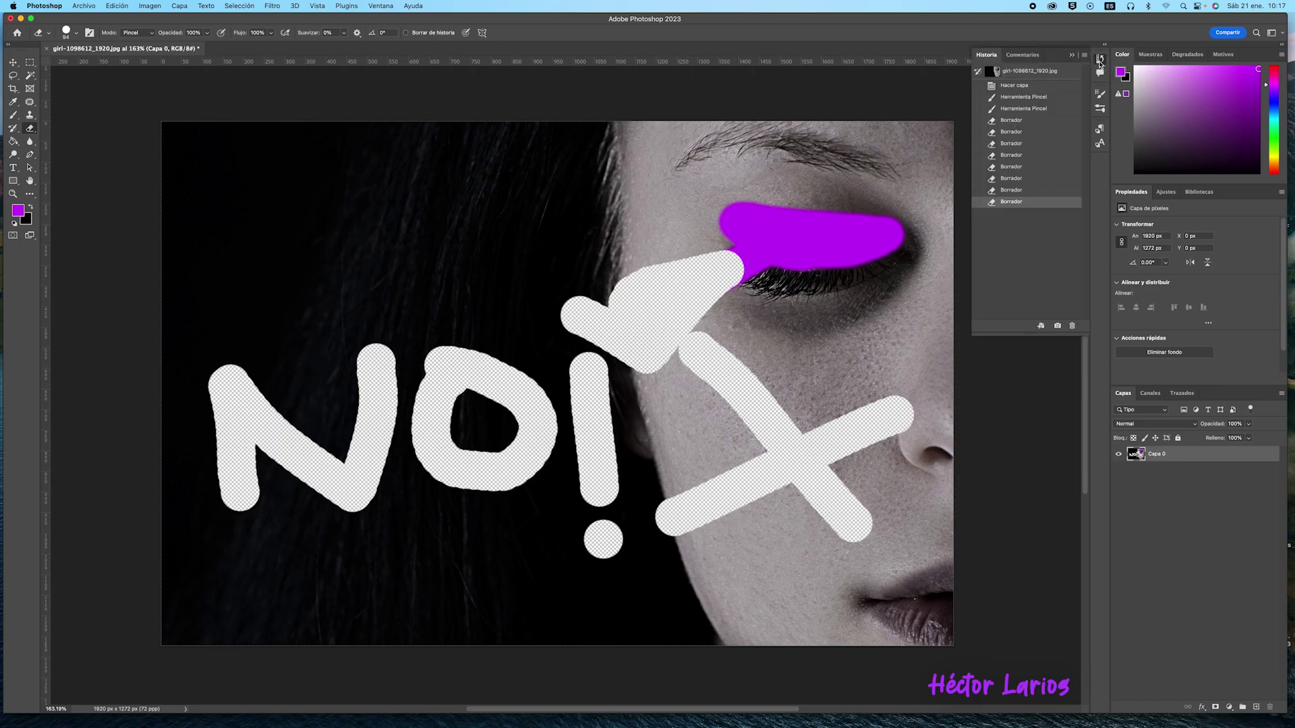
pyautogui.click(1009, 191)
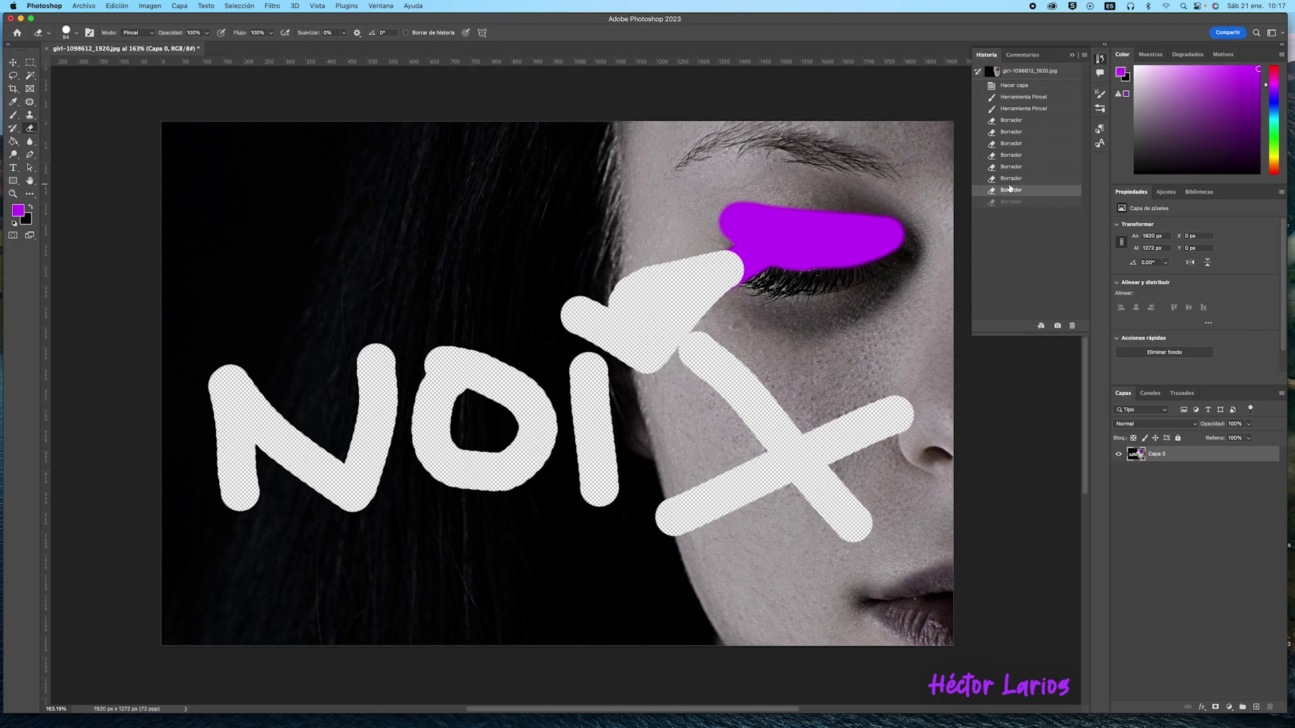
pyautogui.click(1009, 178)
pyautogui.click(1008, 167)
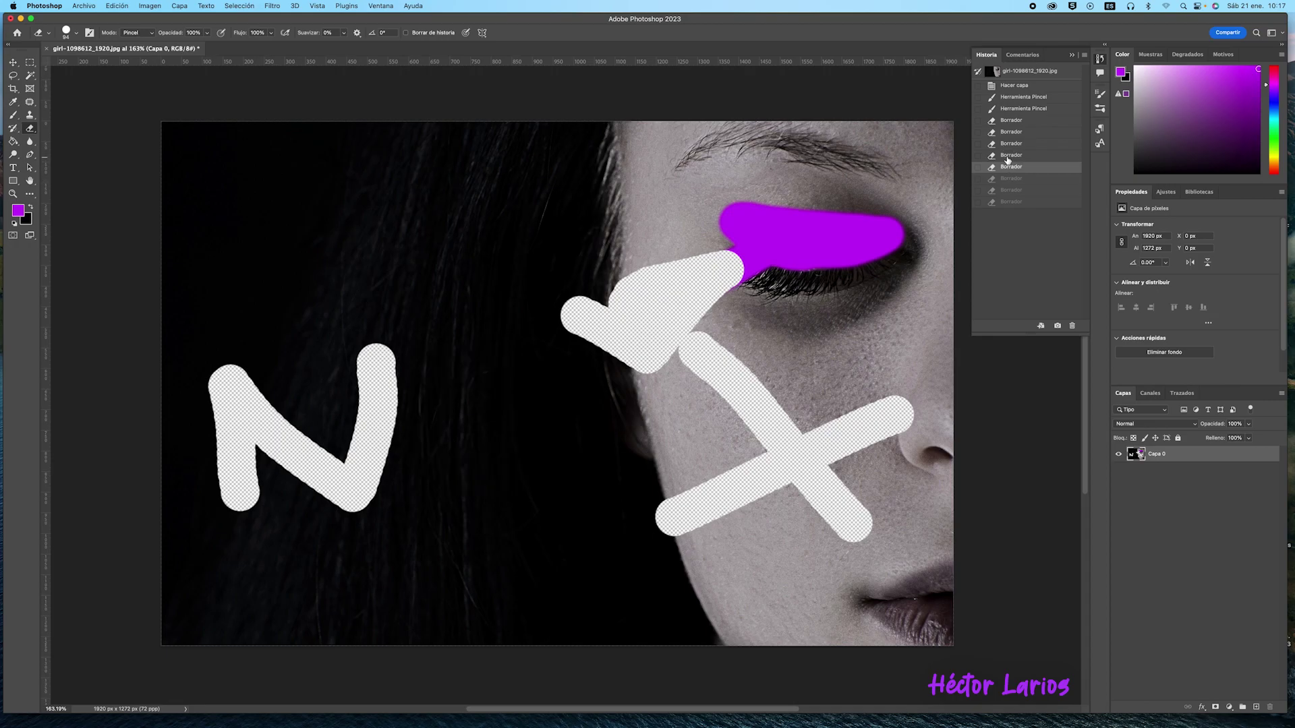
pyautogui.click(1008, 156)
pyautogui.click(1009, 167)
pyautogui.click(1009, 178)
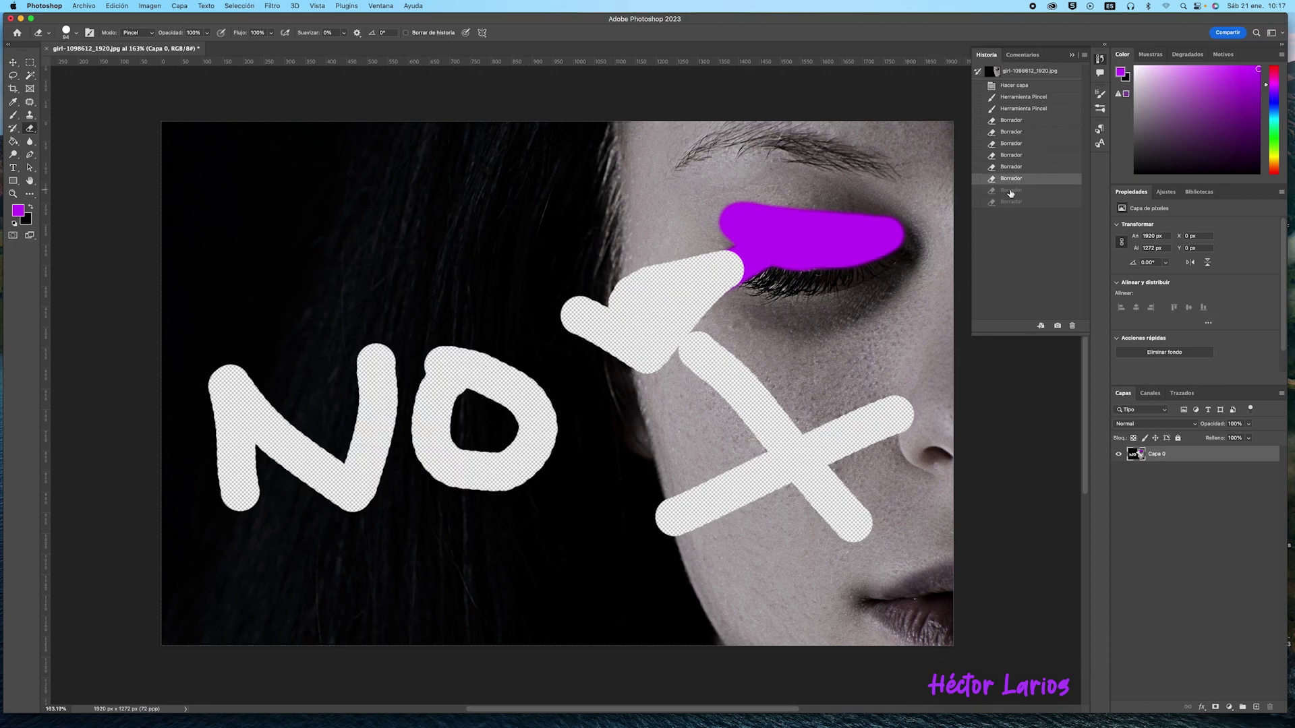
pyautogui.click(1009, 191)
pyautogui.click(1011, 203)
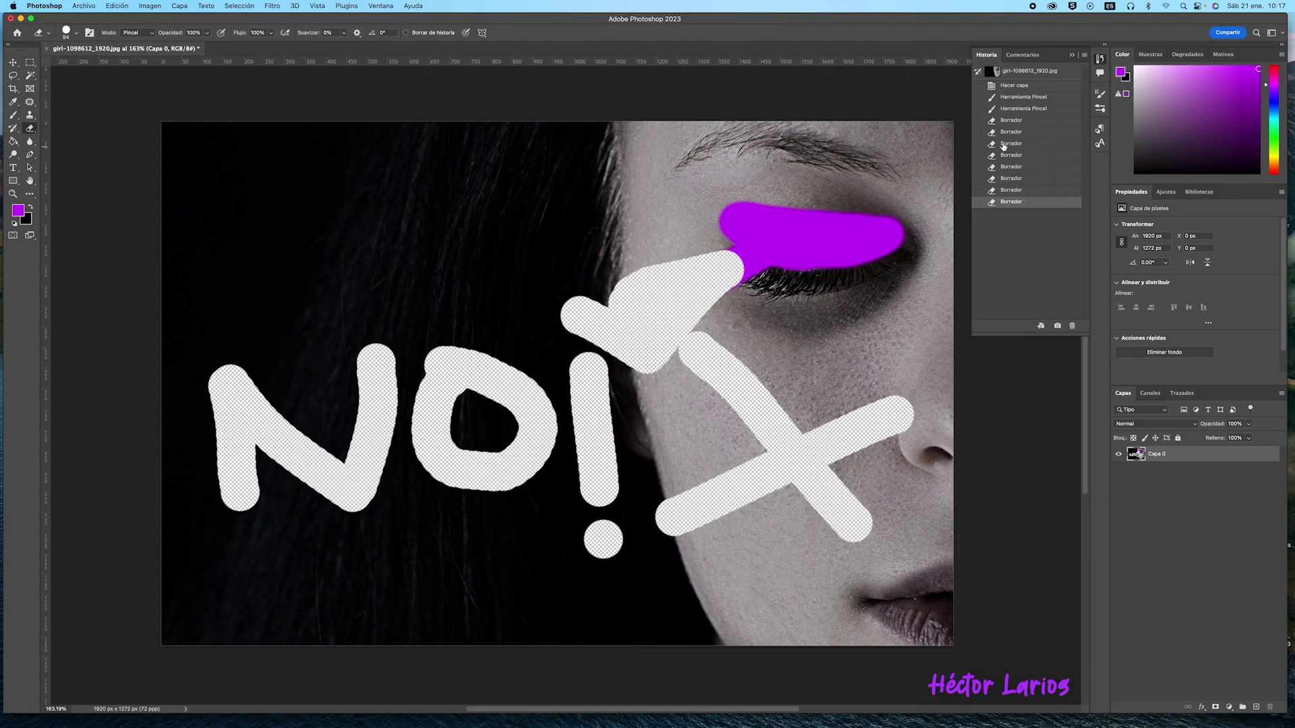
pyautogui.click(1033, 72)
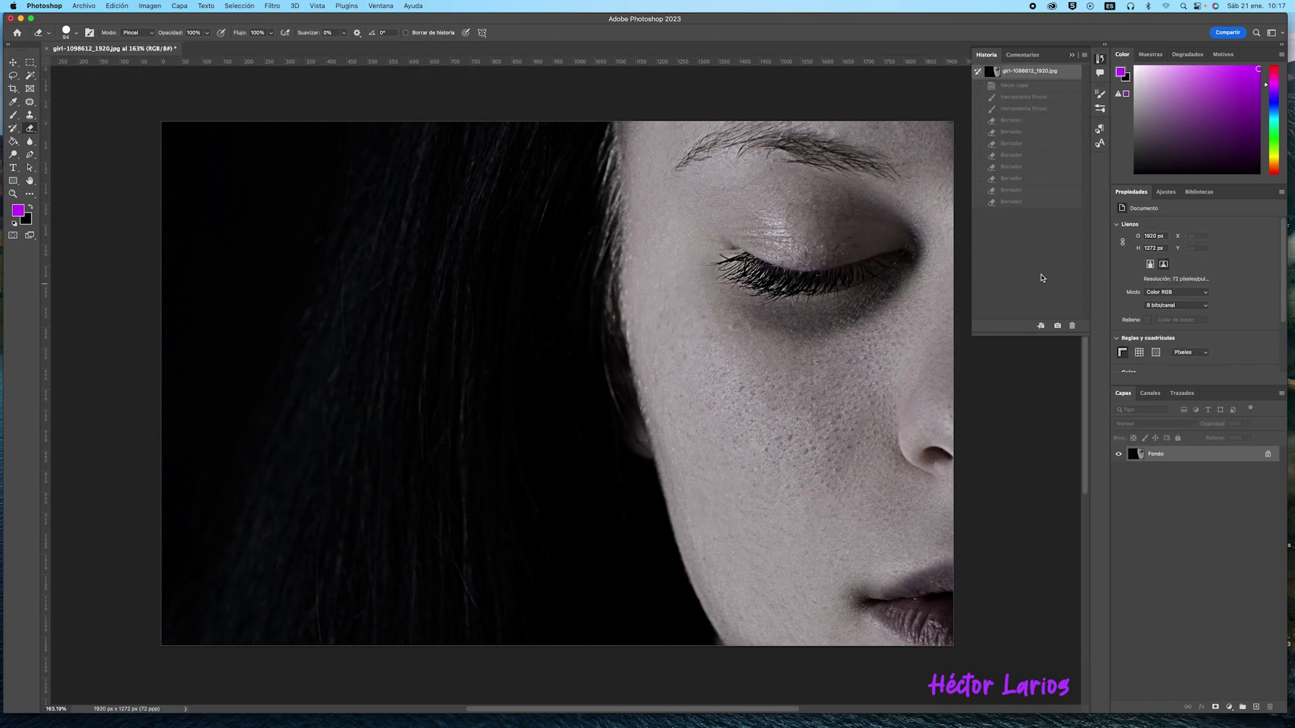
pyautogui.click(1072, 56)
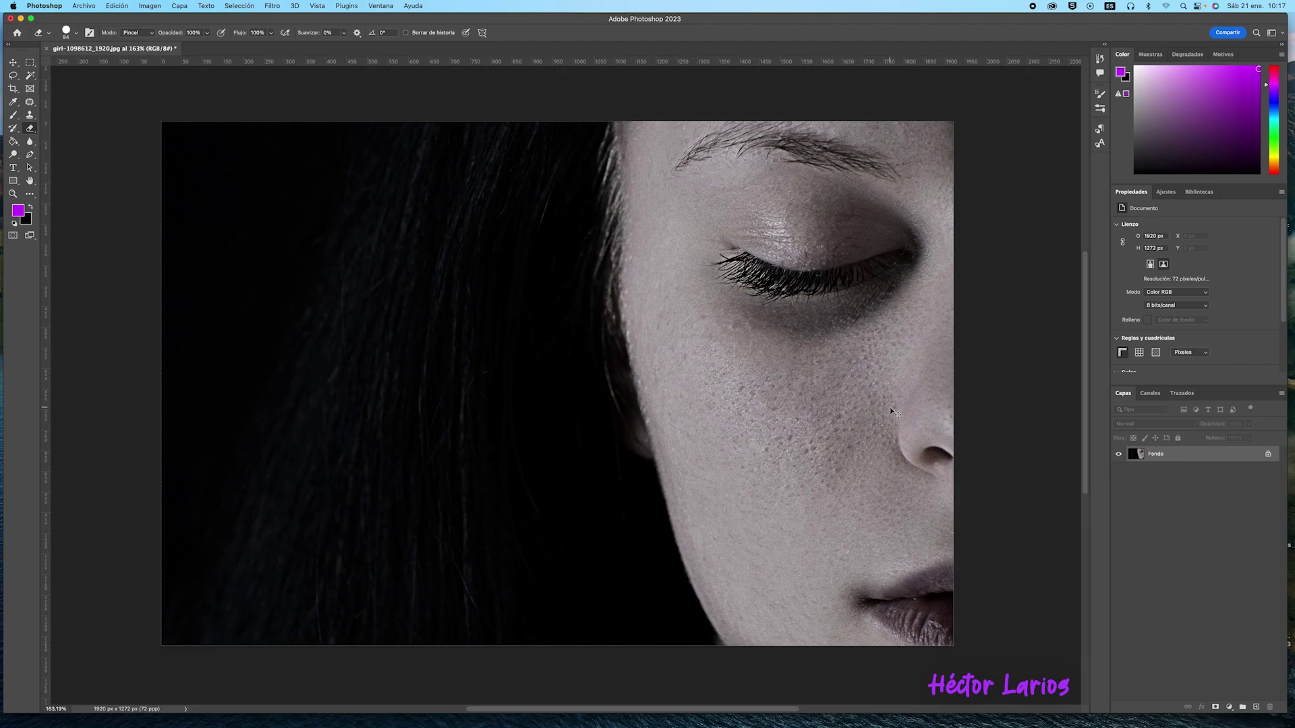
# Step: Duplicate the Fondo background layer twice, keeping the original locked at the base of the layer stack
pyautogui.press('super+j')
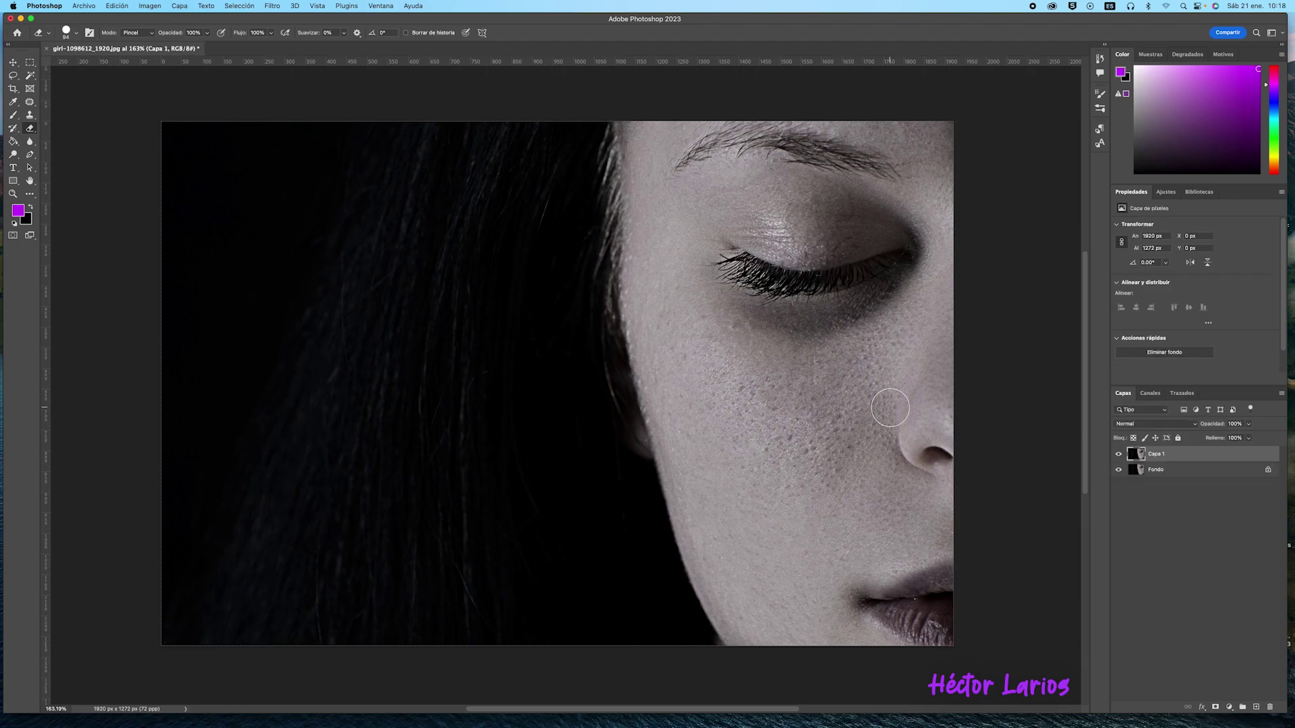
pyautogui.click(1180, 473)
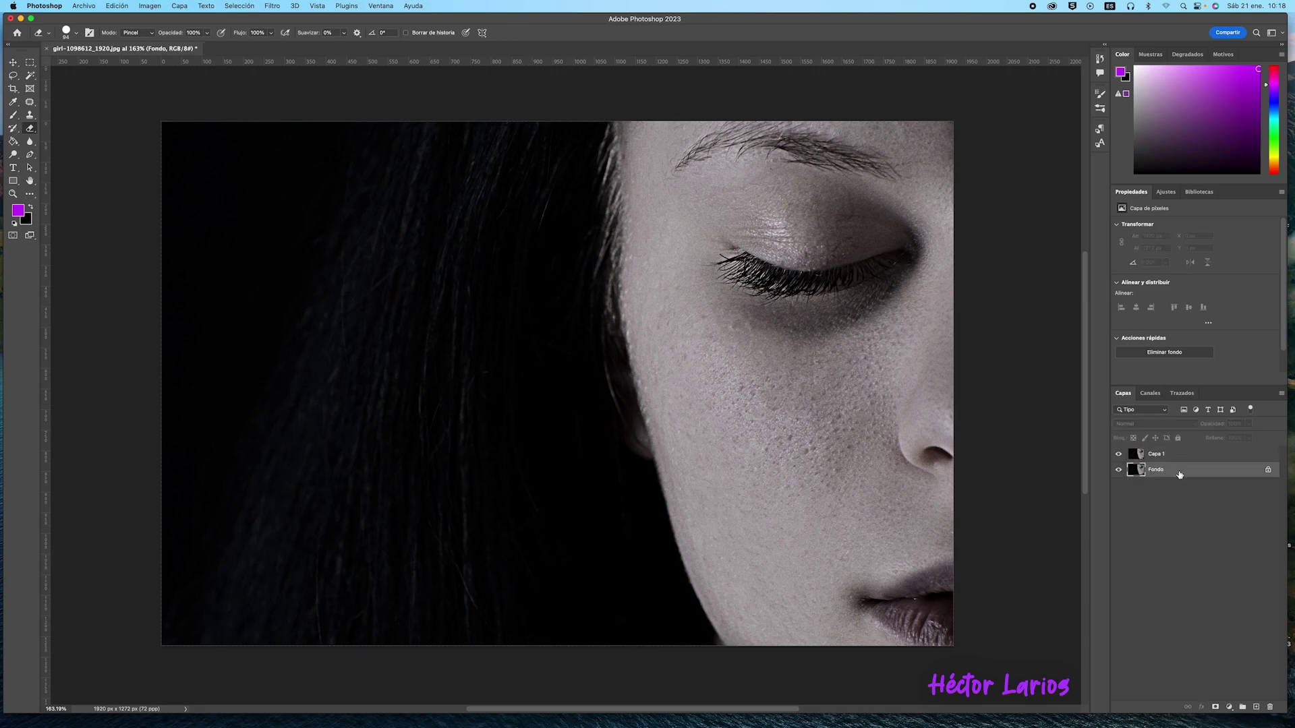
pyautogui.moveTo(1179, 475); pyautogui.dragTo(1255, 708)
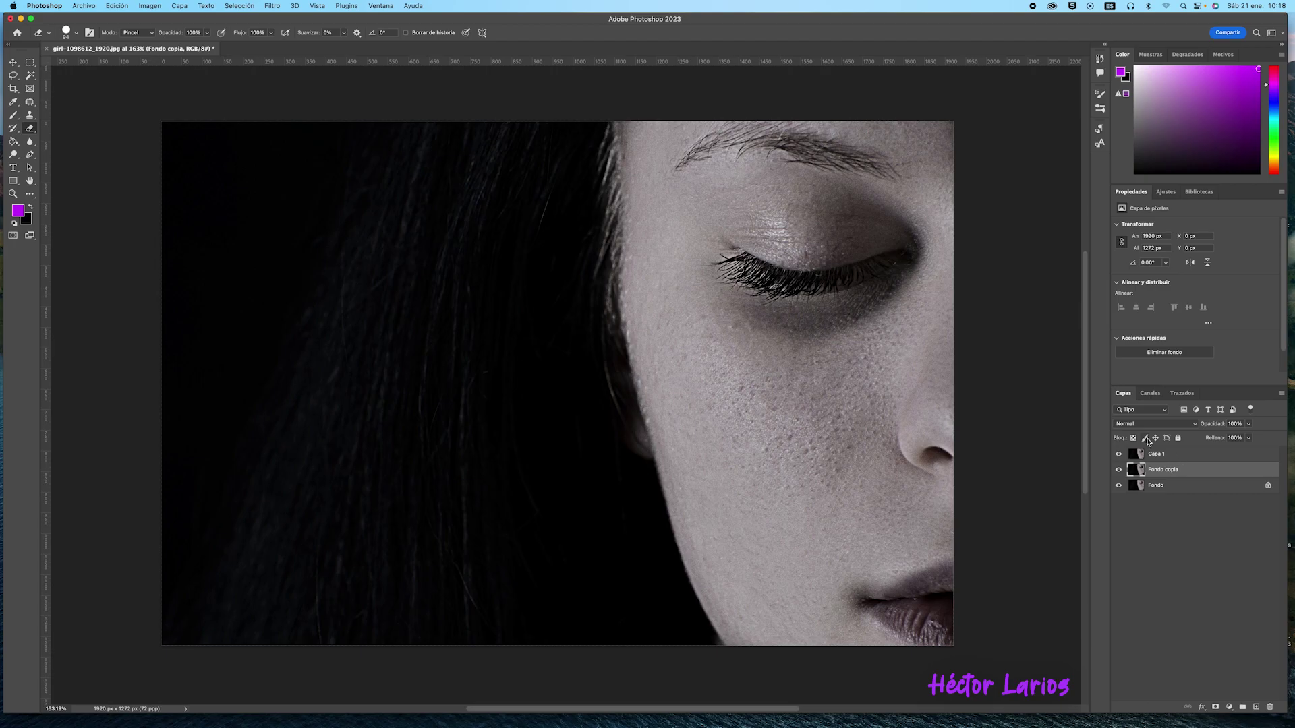
# Step: Duplicate the Fondo layer once more with the Duplicate Layer command, keeping the suggested name and destination document
pyautogui.click(1186, 486)
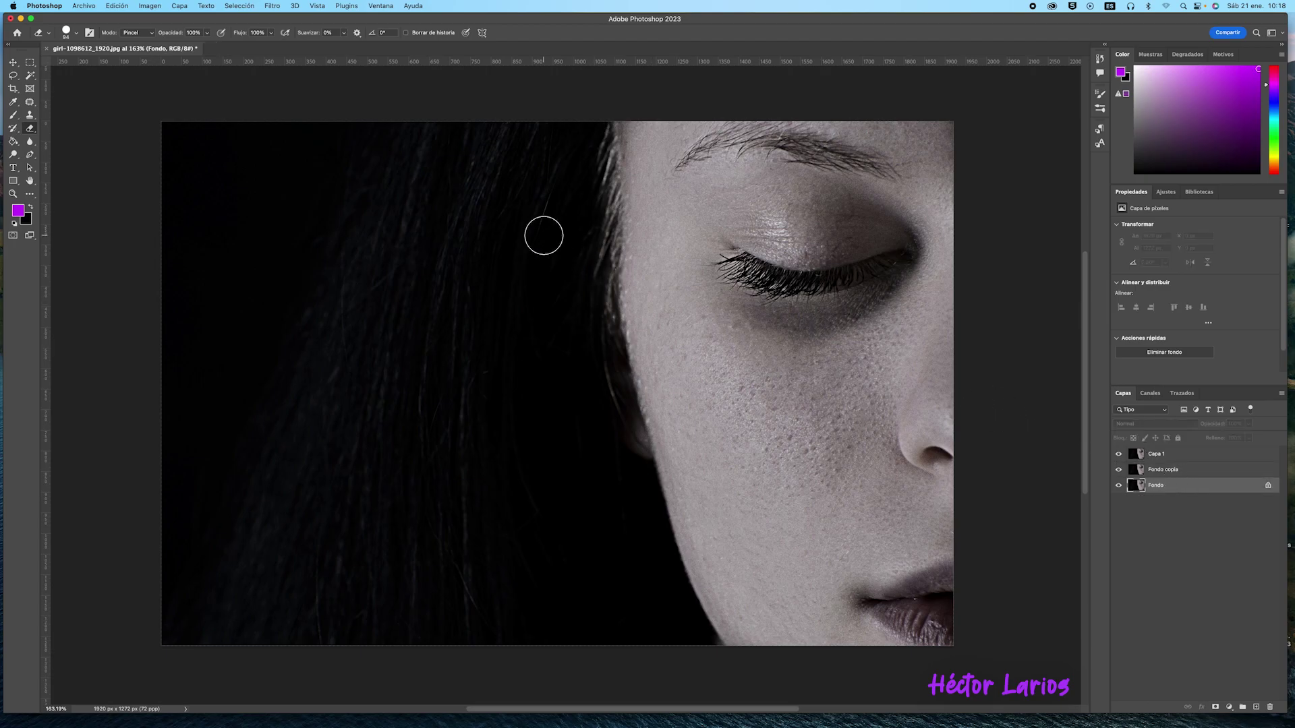
pyautogui.click(179, 6)
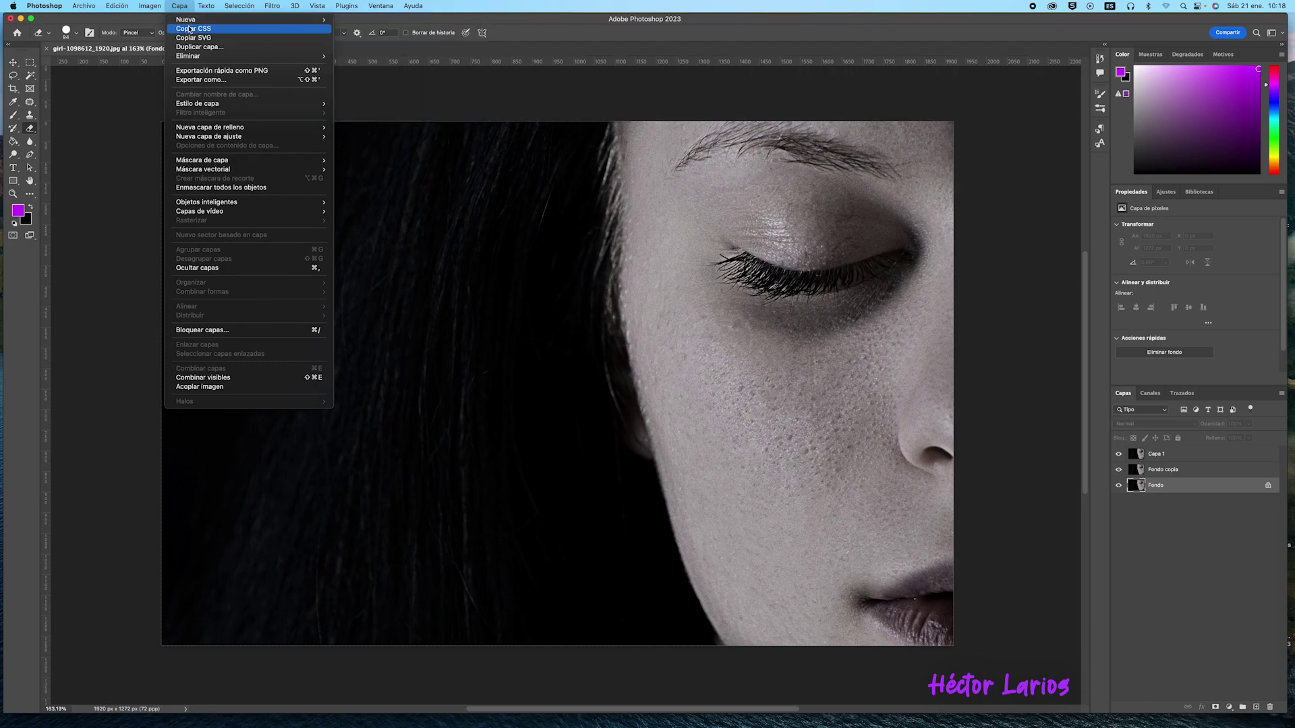
pyautogui.click(227, 47)
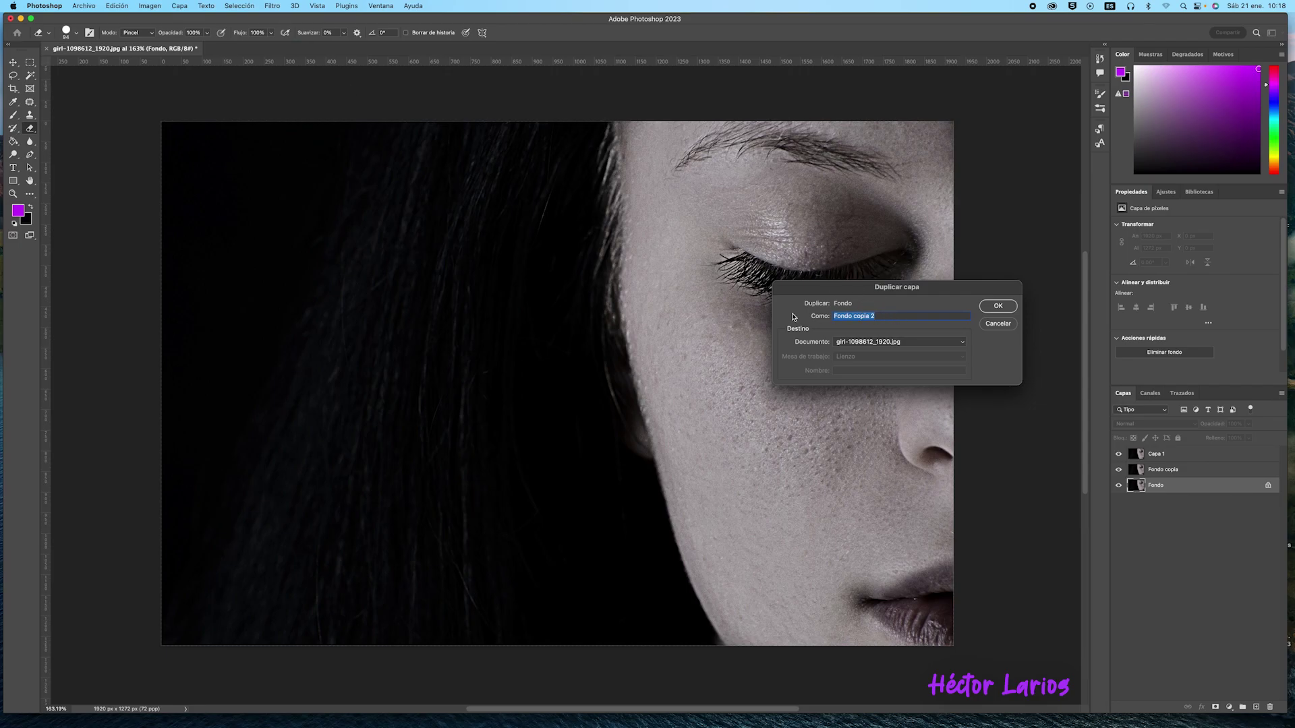
pyautogui.click(998, 307)
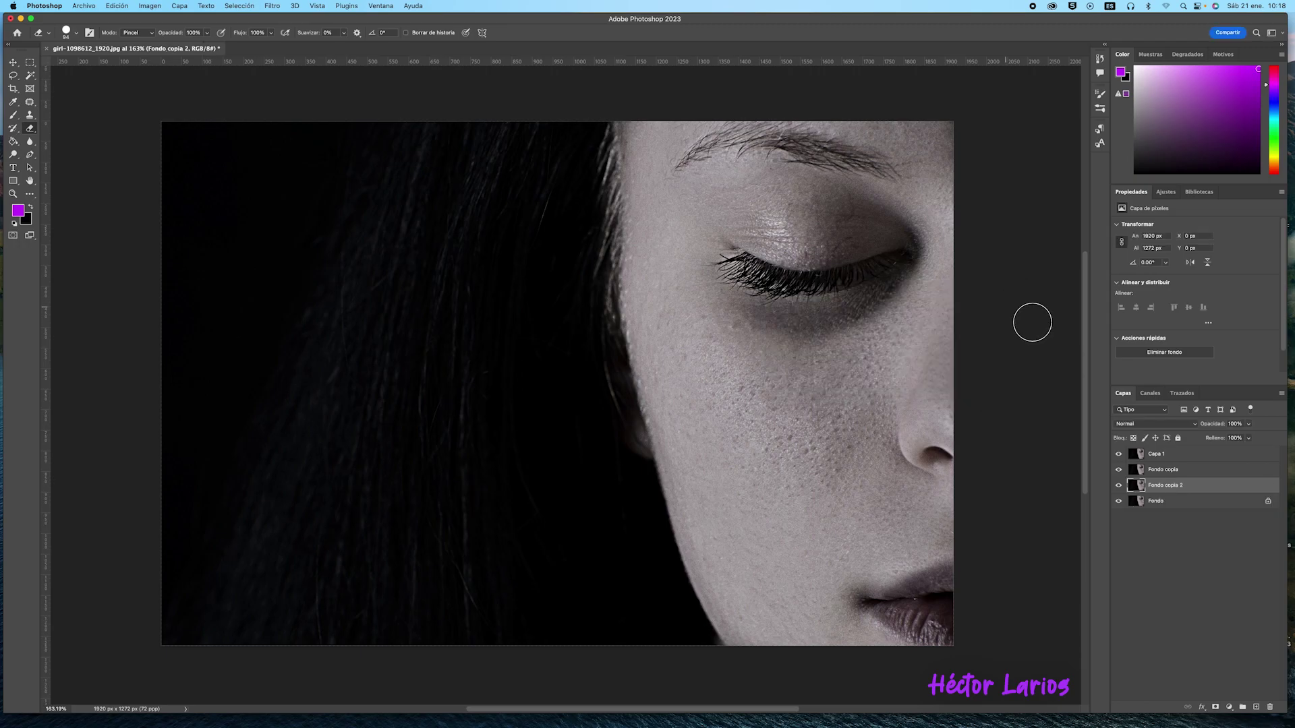
# Step: Delete the duplicate layer named Fondo copia
pyautogui.click(1167, 503)
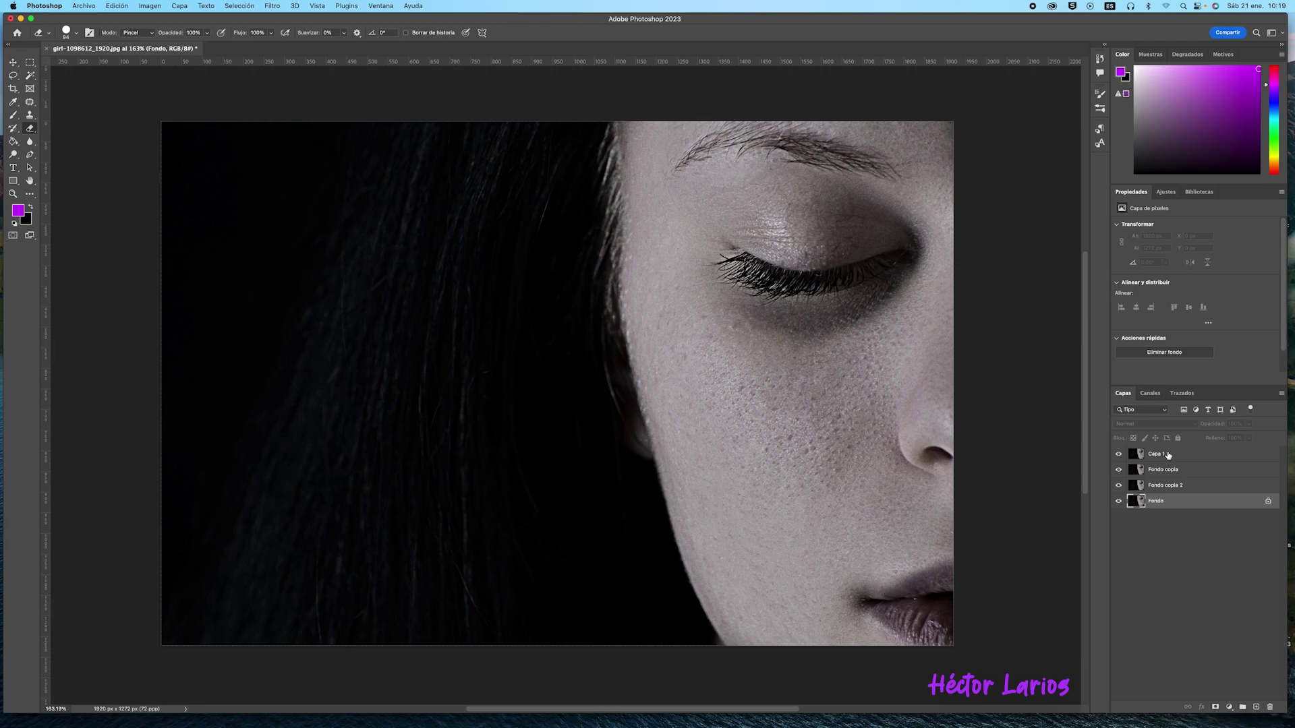
pyautogui.click(1182, 471)
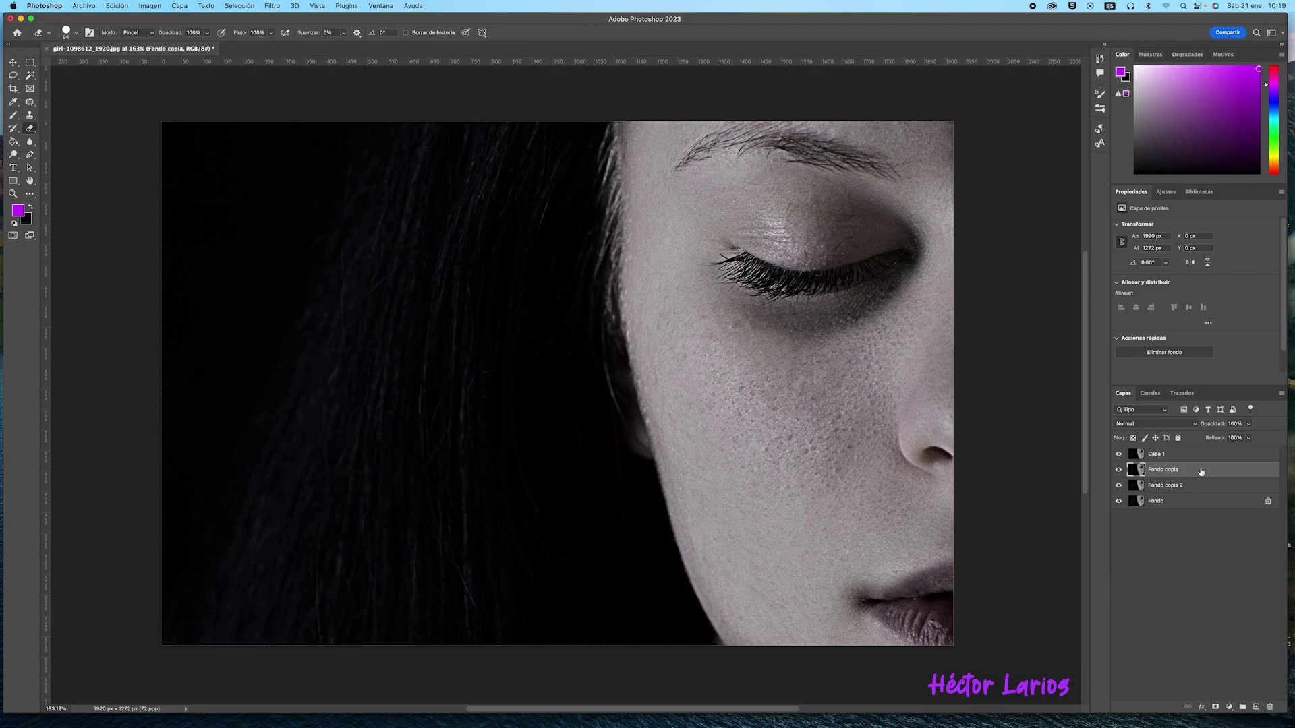
pyautogui.click(1200, 472)
pyautogui.moveTo(1201, 471); pyautogui.dragTo(1271, 707)
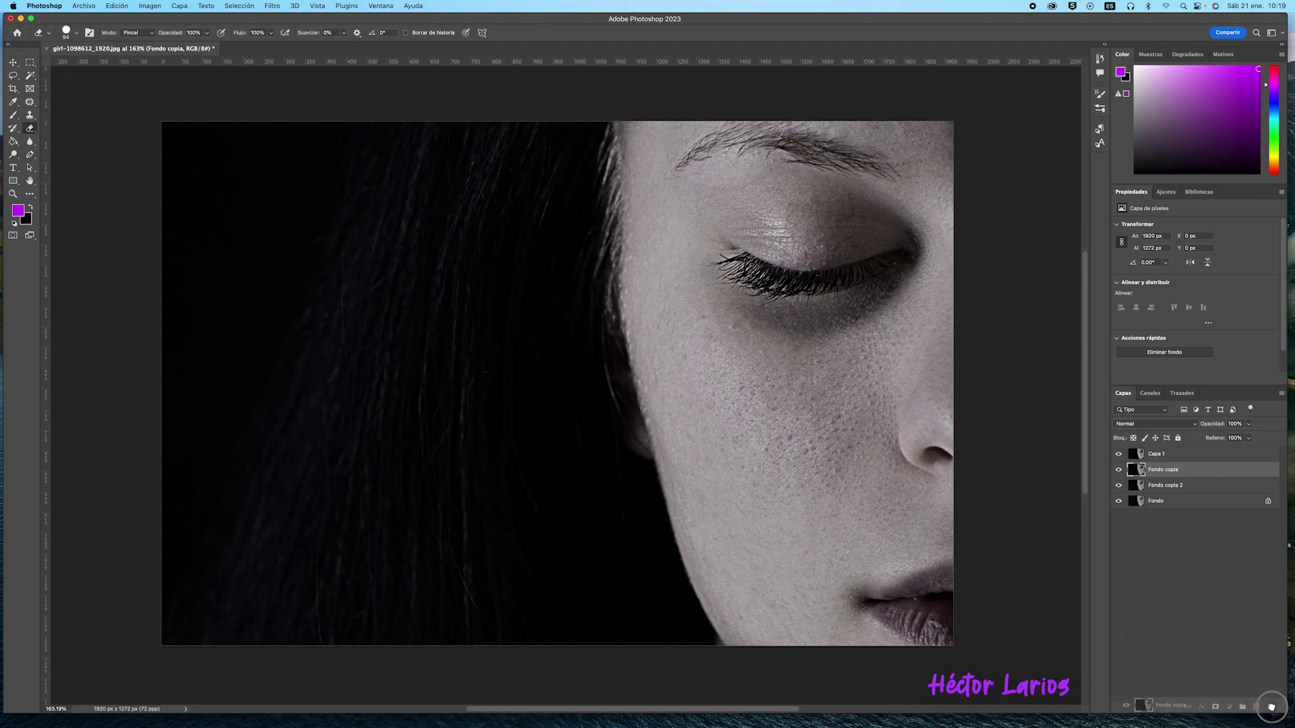
pyautogui.moveTo(1271, 707); pyautogui.dragTo(1271, 707)
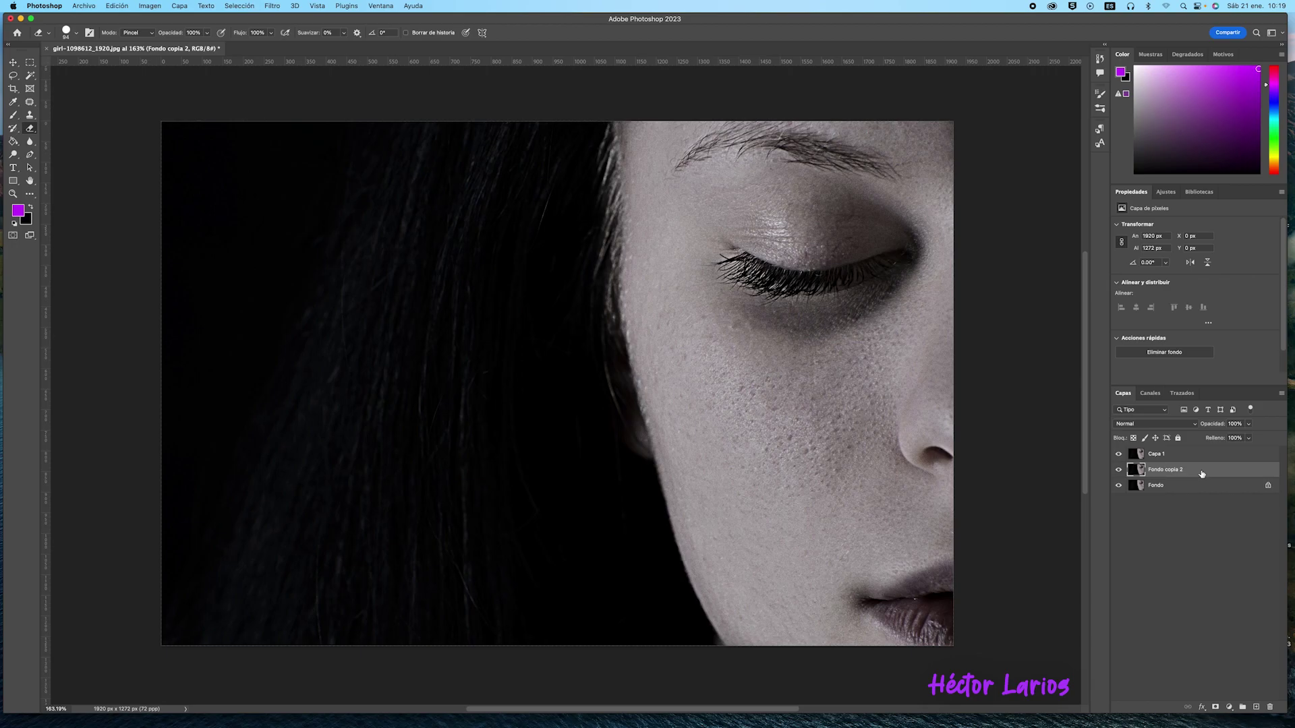
# Step: Delete the Fondo copia 2 layer and make Capa 1 the active layer
pyautogui.press('Delete')
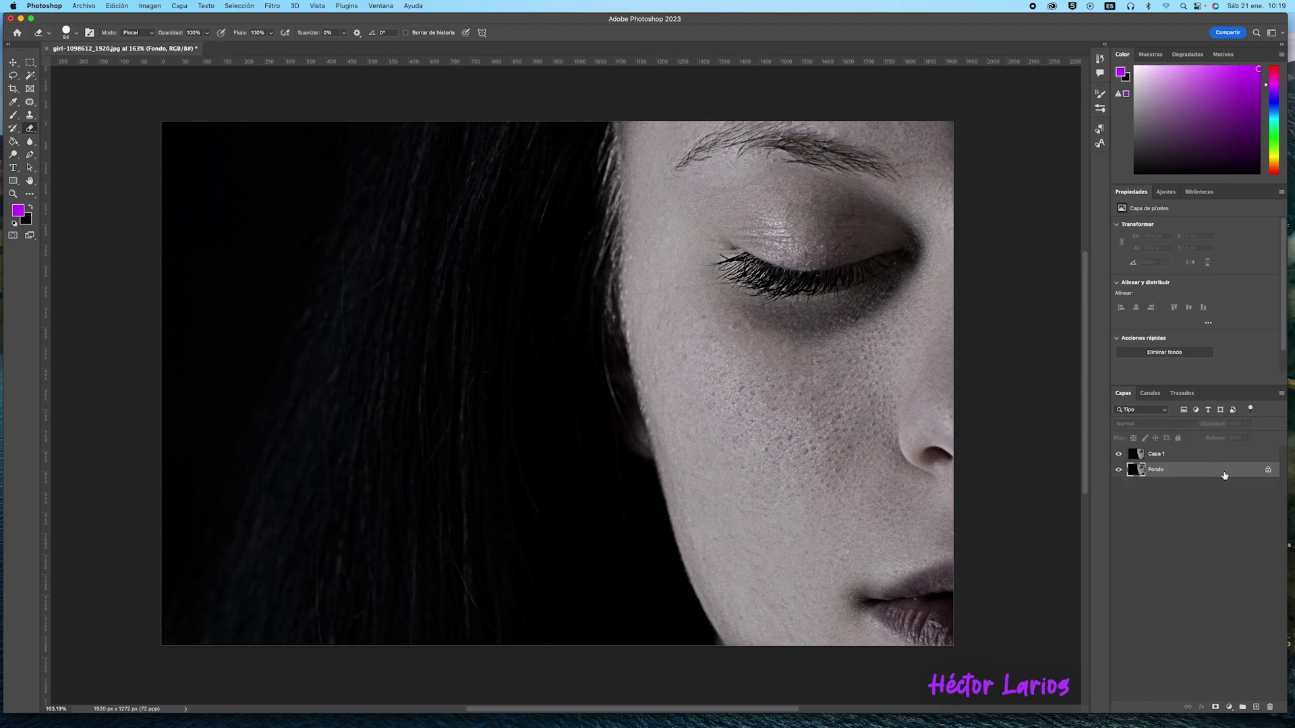
pyautogui.click(1171, 455)
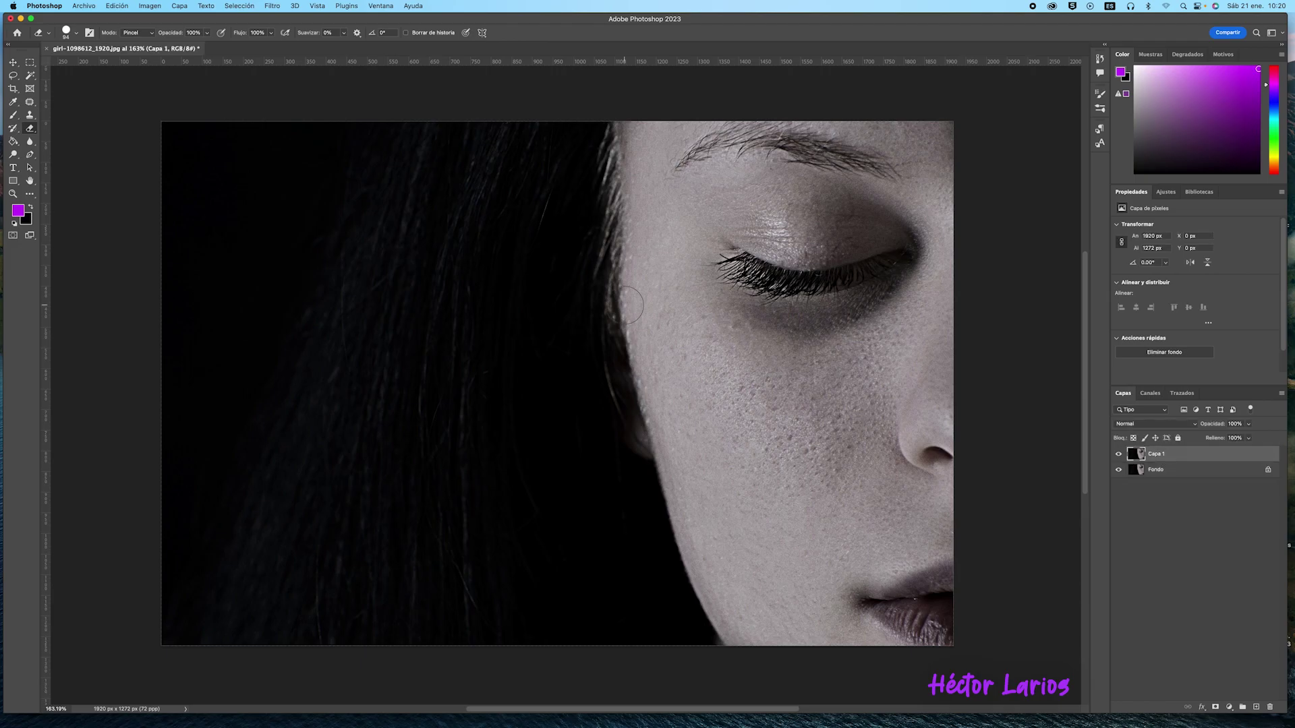
# Step: Brush purple over the eyelid on Capa 1 and add a stroke from the eye's outer corner down the cheek
pyautogui.click(13, 116)
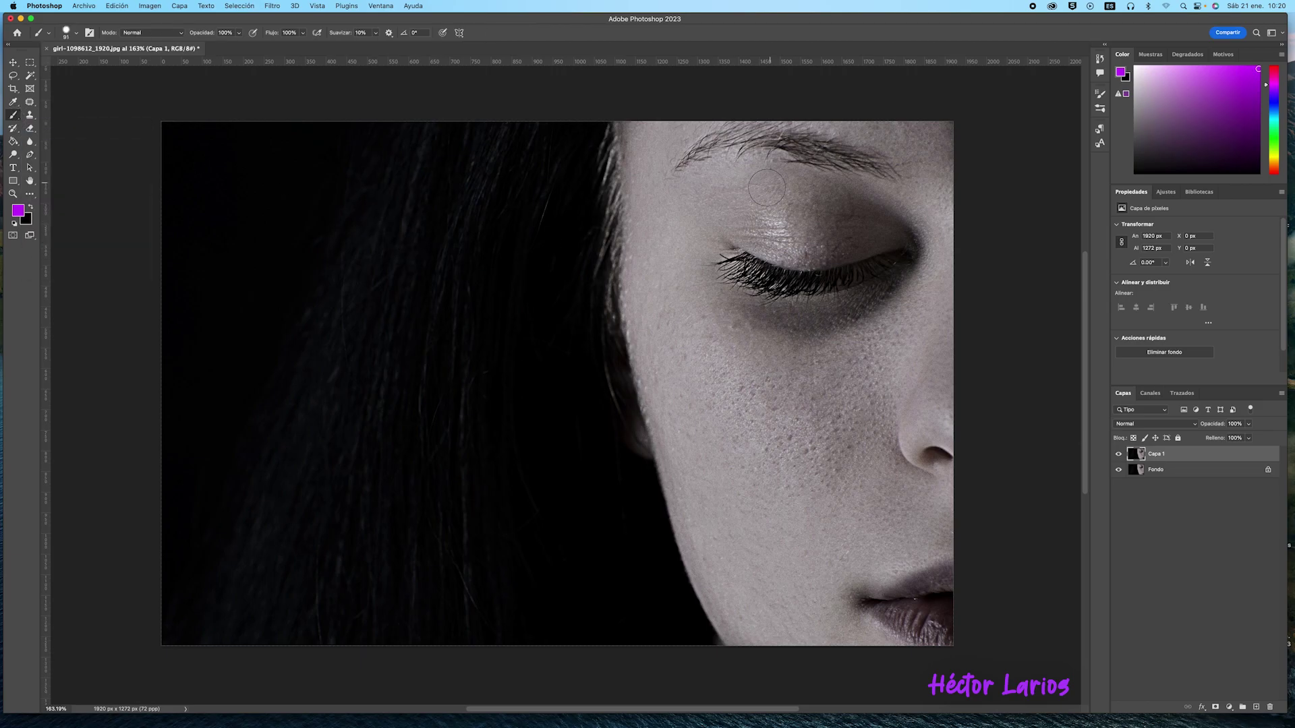
pyautogui.moveTo(736, 217)
pyautogui.mouseDown()
pyautogui.moveTo(888, 234)
pyautogui.moveTo(797, 250)
pyautogui.moveTo(738, 221)
pyautogui.moveTo(792, 252)
pyautogui.moveTo(870, 237)
pyautogui.mouseUp()
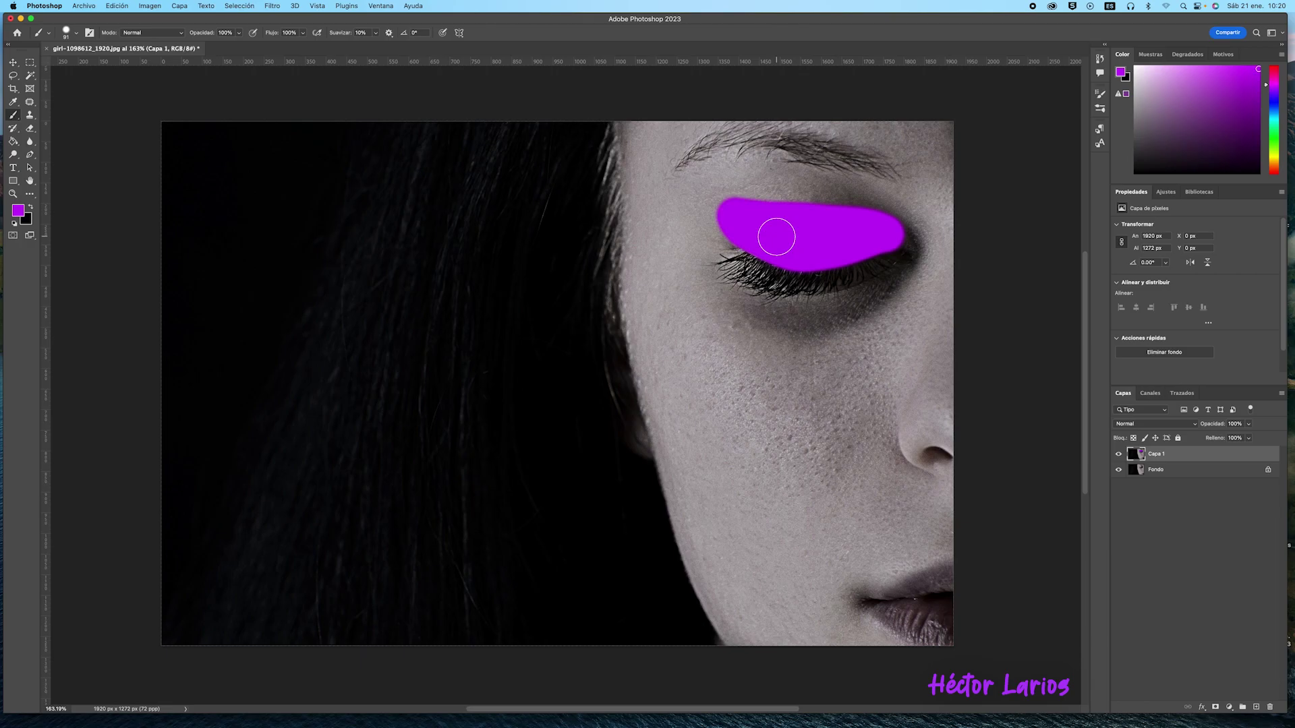
pyautogui.moveTo(739, 232); pyautogui.dragTo(684, 467)
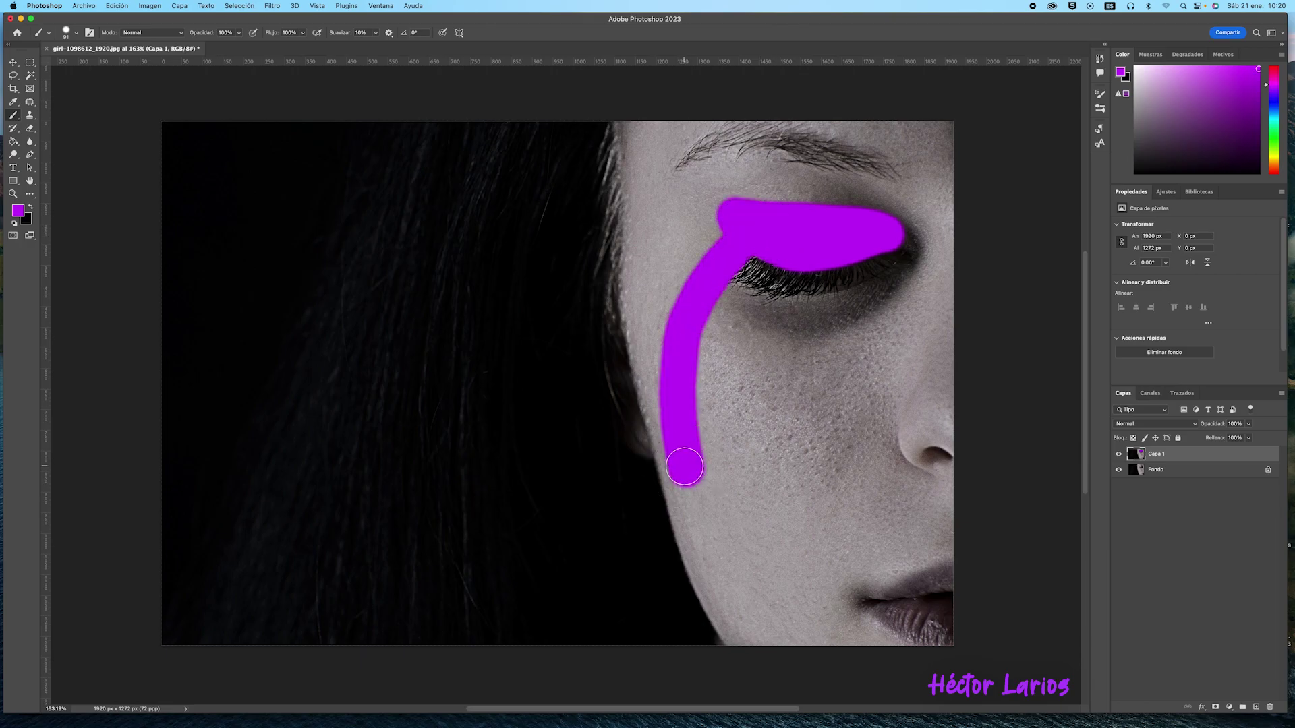
# Step: Erase the purple cheek stroke on Capa 1 up to the lashes, leaving only the eyelid painted
pyautogui.click(1180, 471)
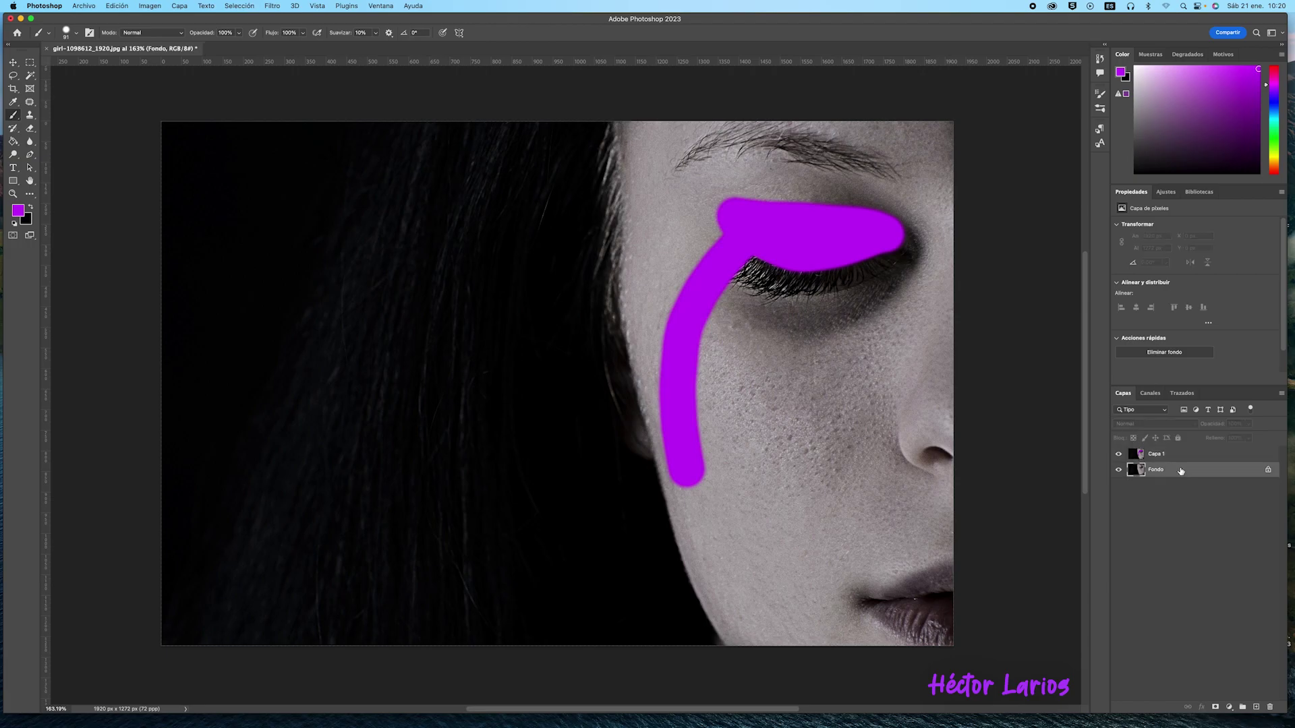
pyautogui.click(1179, 456)
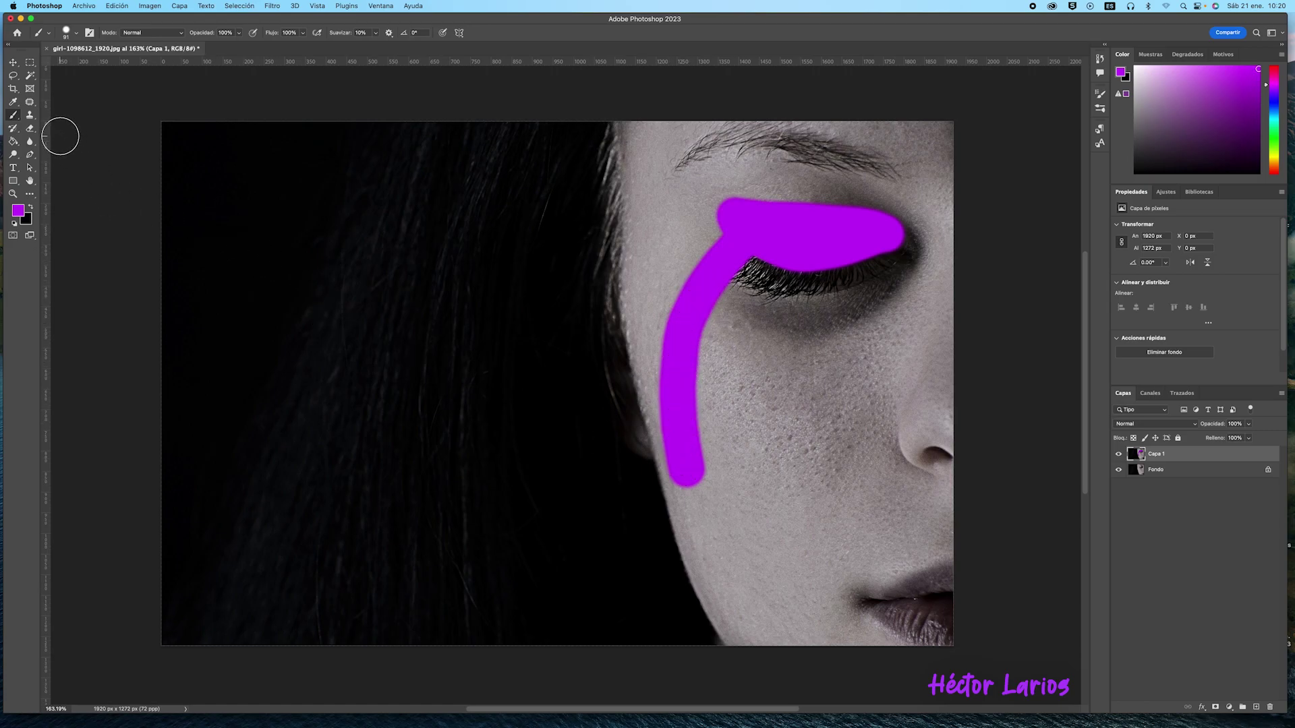
pyautogui.click(29, 128)
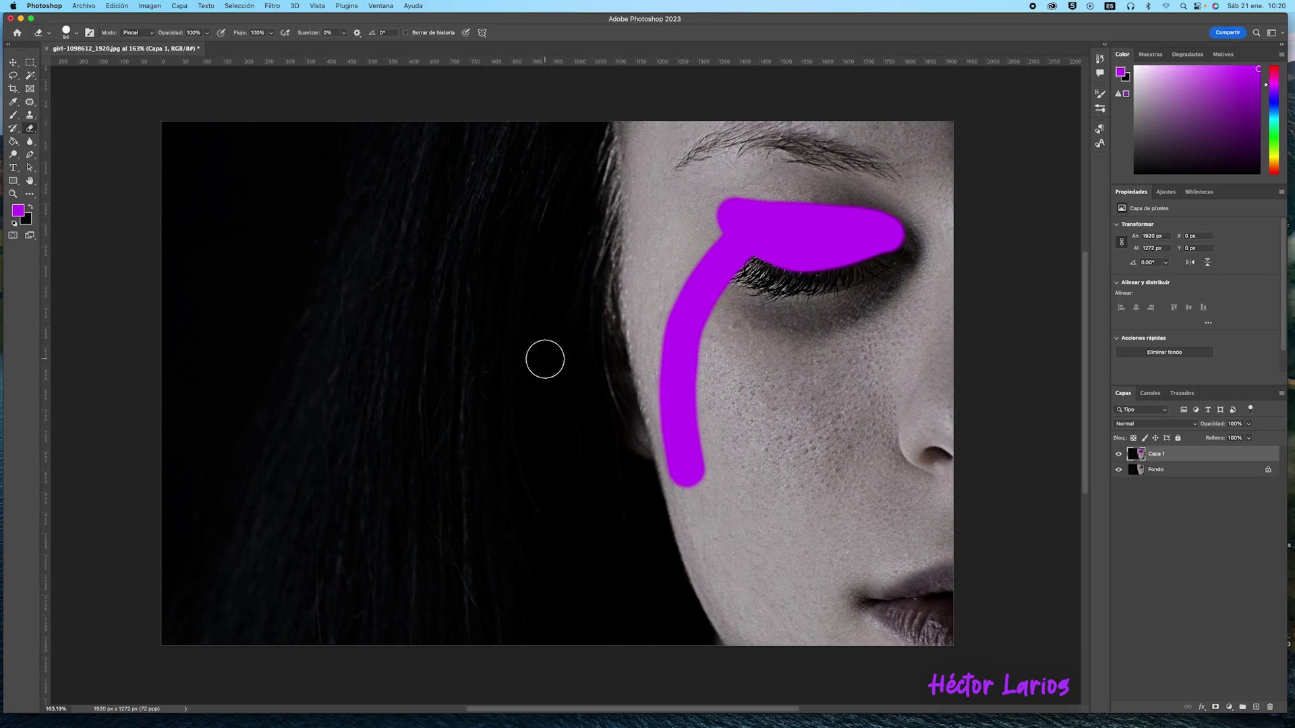
pyautogui.moveTo(685, 472)
pyautogui.mouseDown()
pyautogui.moveTo(646, 474)
pyautogui.moveTo(764, 435)
pyautogui.moveTo(723, 430)
pyautogui.moveTo(759, 425)
pyautogui.moveTo(757, 409)
pyautogui.moveTo(723, 393)
pyautogui.moveTo(705, 365)
pyautogui.moveTo(715, 354)
pyautogui.moveTo(673, 344)
pyautogui.moveTo(715, 331)
pyautogui.moveTo(697, 310)
pyautogui.moveTo(700, 262)
pyautogui.moveTo(745, 290)
pyautogui.moveTo(708, 248)
pyautogui.moveTo(781, 287)
pyautogui.mouseUp()
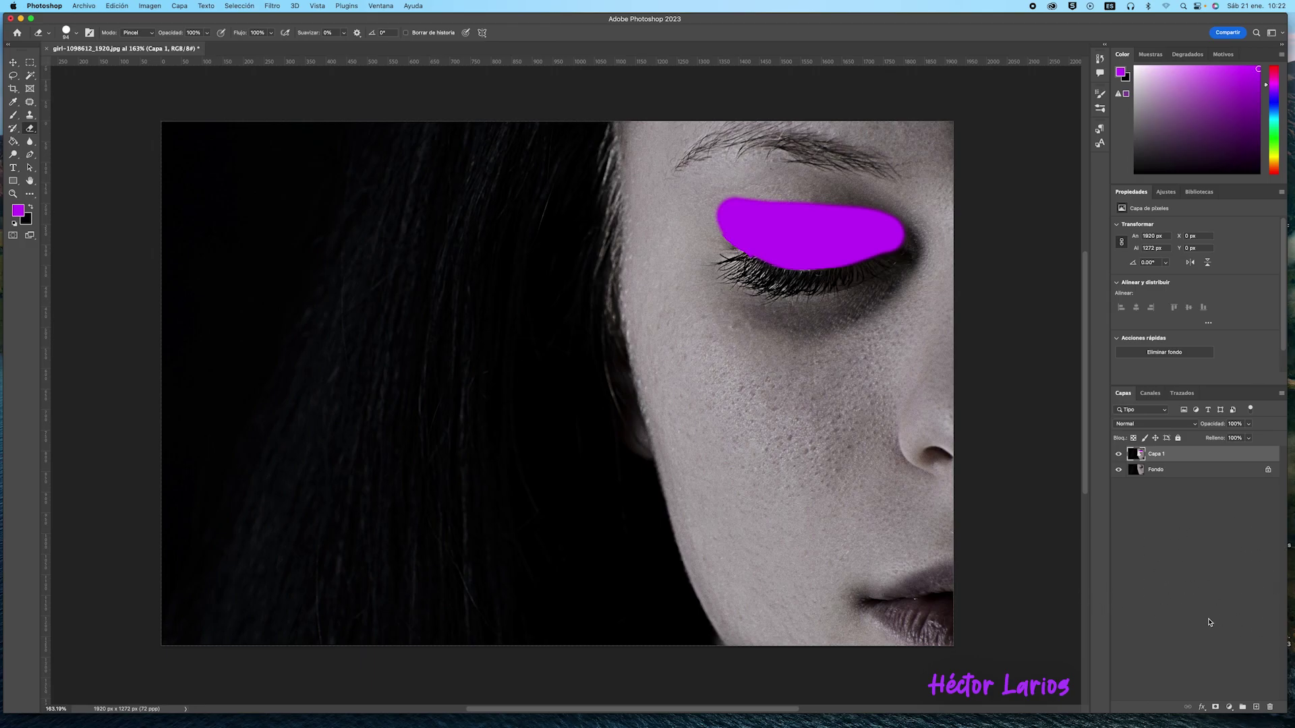
# Step: Add a layer mask to Capa 1 and invert it to black
pyautogui.click(1216, 707)
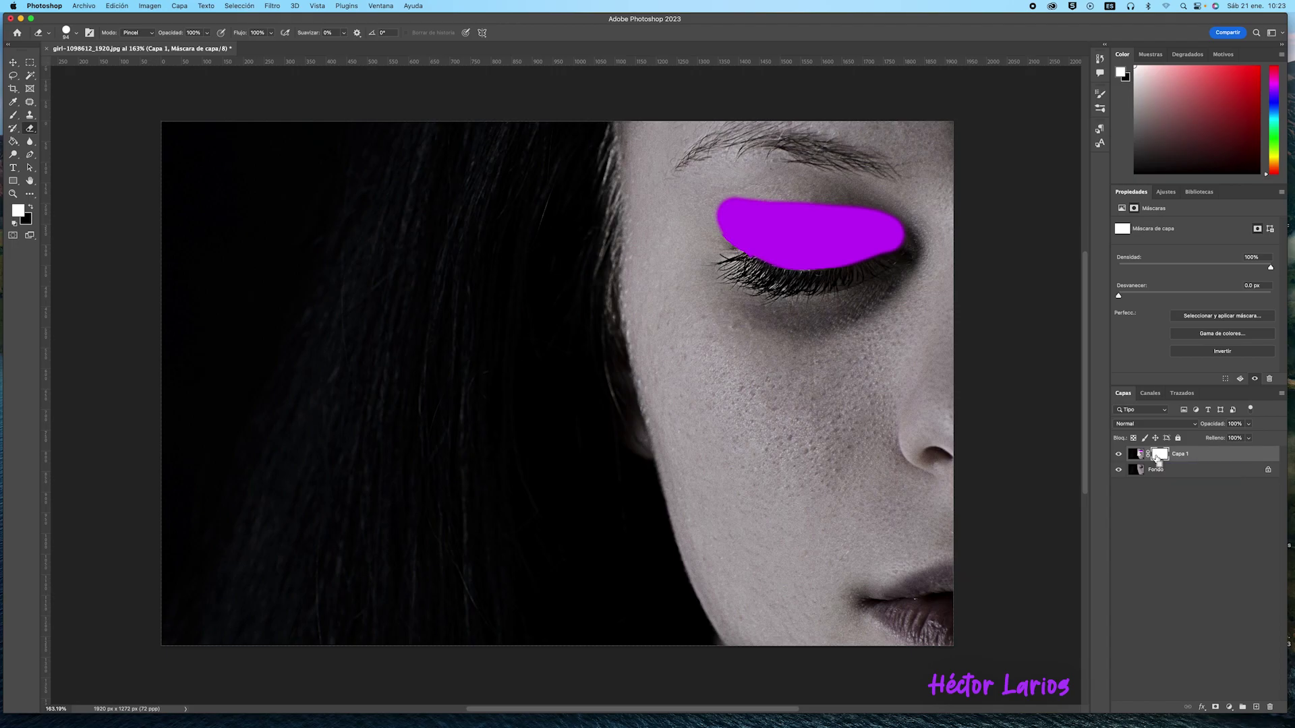
pyautogui.press('super+i')
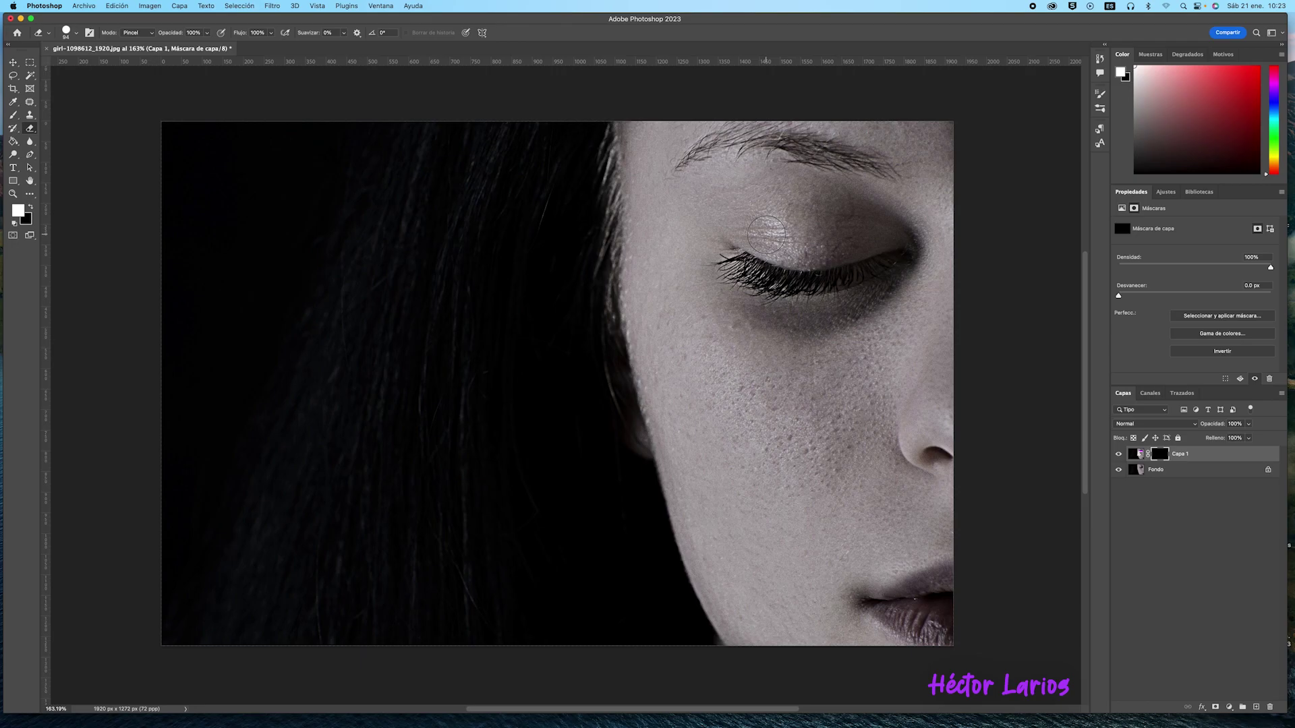
# Step: Reveal the purple eyelid by brushing white over it on Capa 1's layer mask
pyautogui.moveTo(766, 235)
pyautogui.mouseDown()
pyautogui.moveTo(845, 239)
pyautogui.moveTo(798, 250)
pyautogui.mouseUp()
pyautogui.click(13, 114)
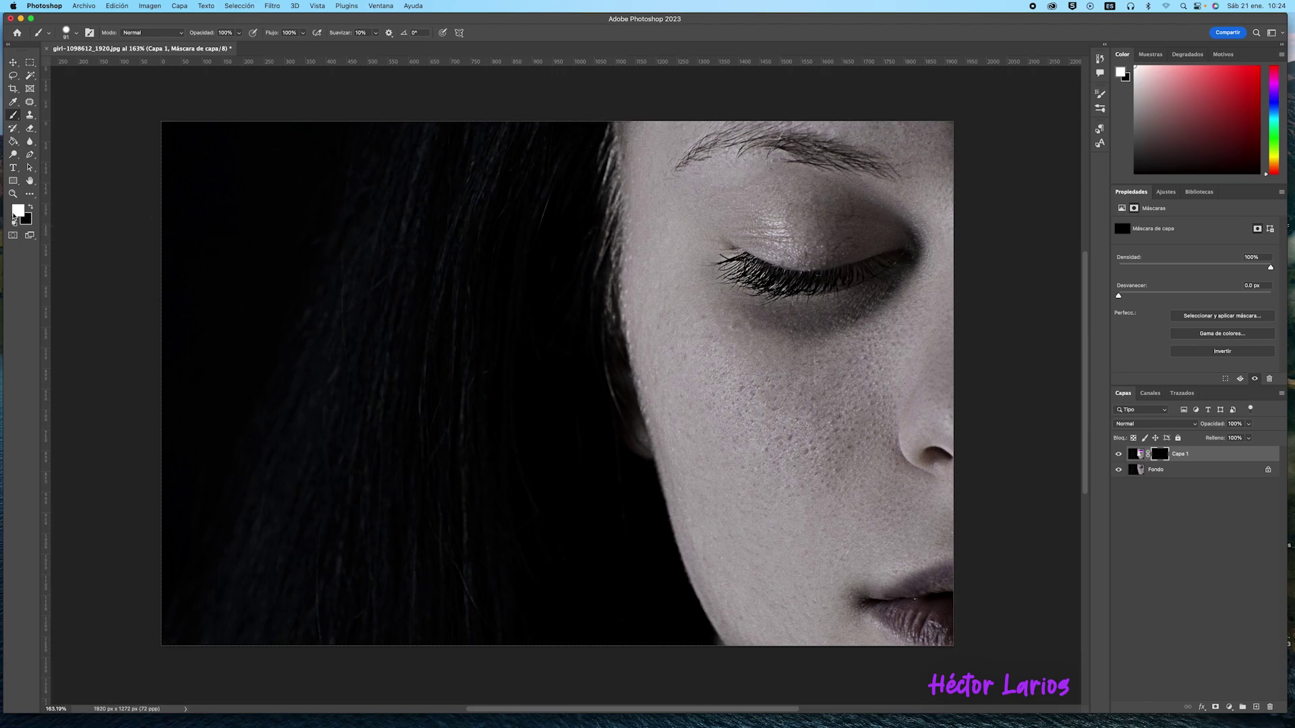
pyautogui.moveTo(737, 217)
pyautogui.mouseDown()
pyautogui.moveTo(882, 232)
pyautogui.moveTo(781, 248)
pyautogui.moveTo(727, 220)
pyautogui.moveTo(790, 256)
pyautogui.moveTo(846, 252)
pyautogui.moveTo(883, 232)
pyautogui.moveTo(729, 213)
pyautogui.moveTo(883, 231)
pyautogui.moveTo(814, 214)
pyautogui.moveTo(743, 217)
pyautogui.moveTo(780, 247)
pyautogui.moveTo(850, 252)
pyautogui.moveTo(895, 238)
pyautogui.moveTo(776, 224)
pyautogui.mouseUp()
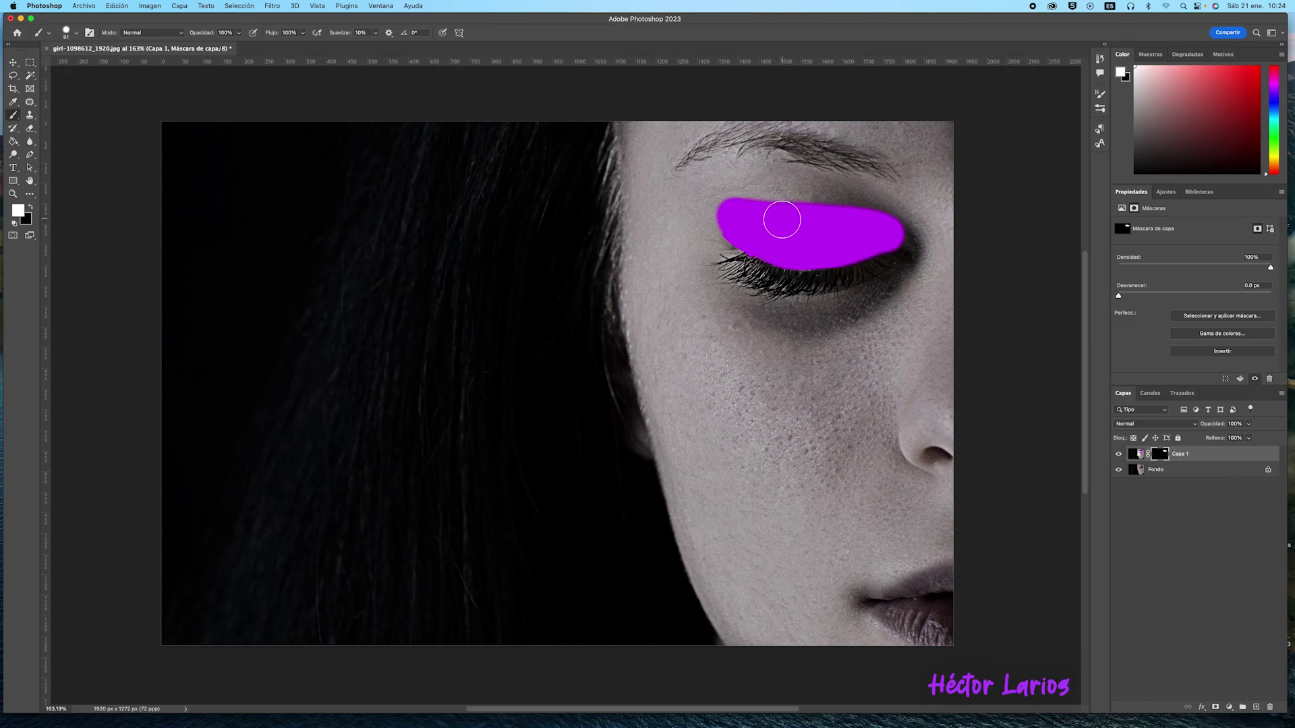
# Step: Enlarge the brush and paint white over the dark hair area on Capa 1's layer mask
pyautogui.press(']')
pyautogui.press(']')
pyautogui.press(']')
pyautogui.press(']')
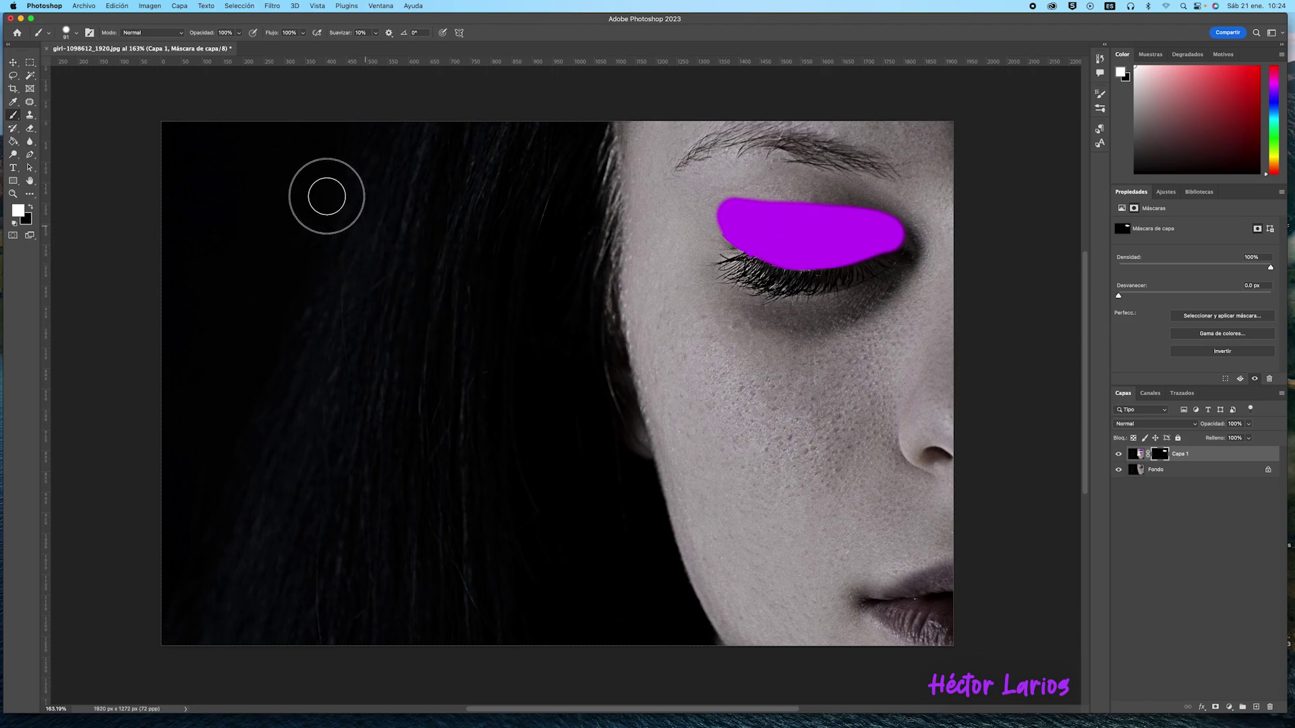
pyautogui.moveTo(508, 453)
pyautogui.mouseDown()
pyautogui.moveTo(581, 472)
pyautogui.moveTo(598, 439)
pyautogui.mouseUp()
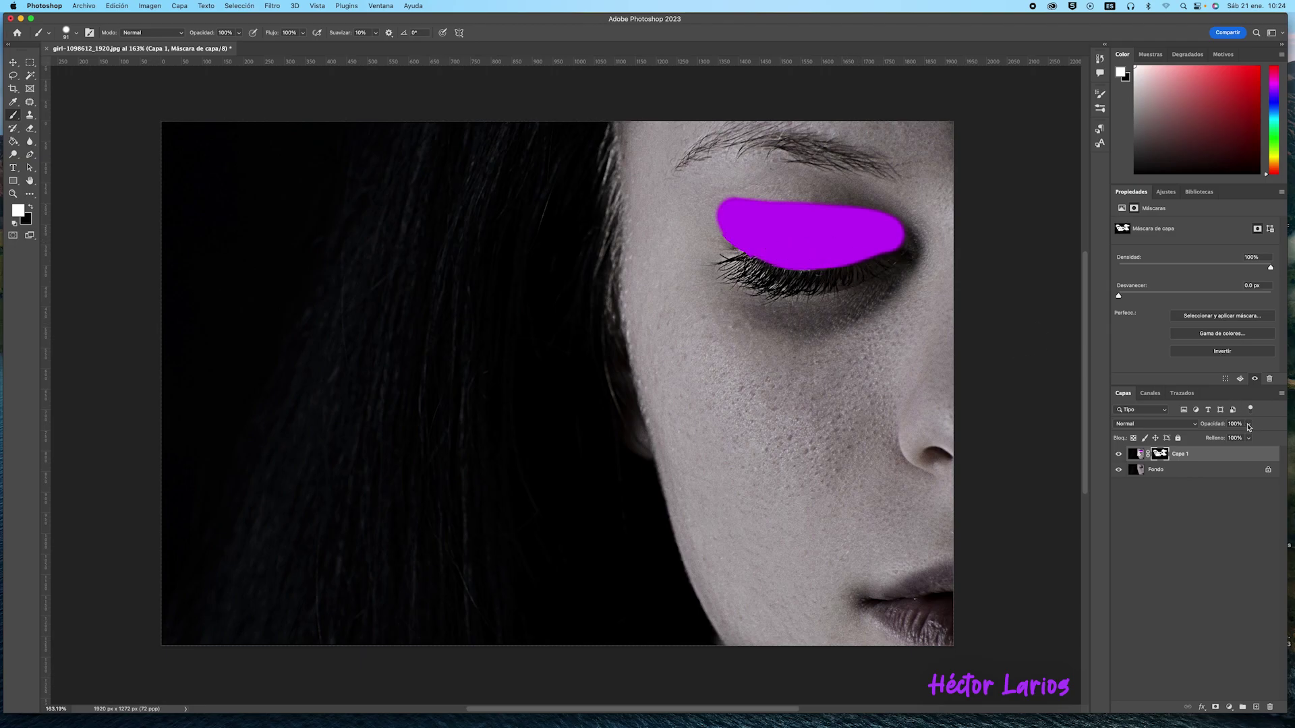
# Step: Lower the opacity of Capa 1 to about 36% so the eyelid's texture shows through the purple
pyautogui.click(1248, 425)
pyautogui.moveTo(1250, 441); pyautogui.dragTo(1227, 440)
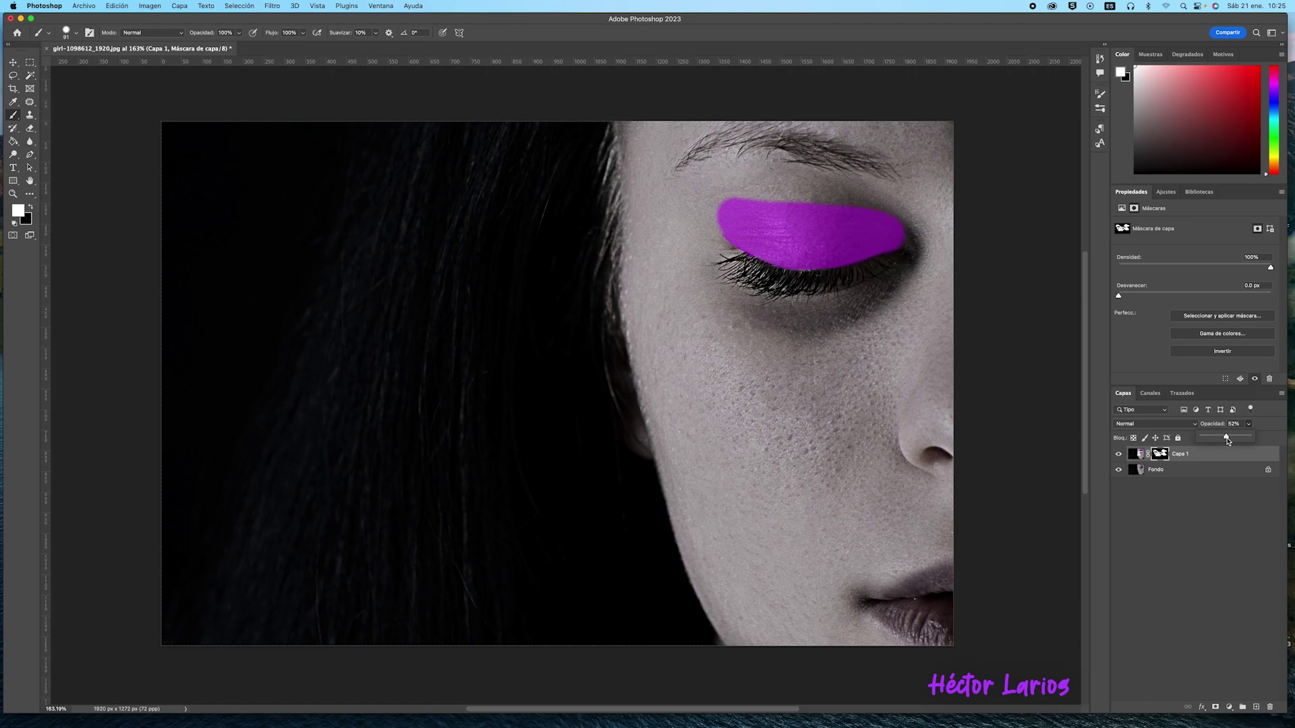
pyautogui.moveTo(1226, 440); pyautogui.dragTo(1210, 441)
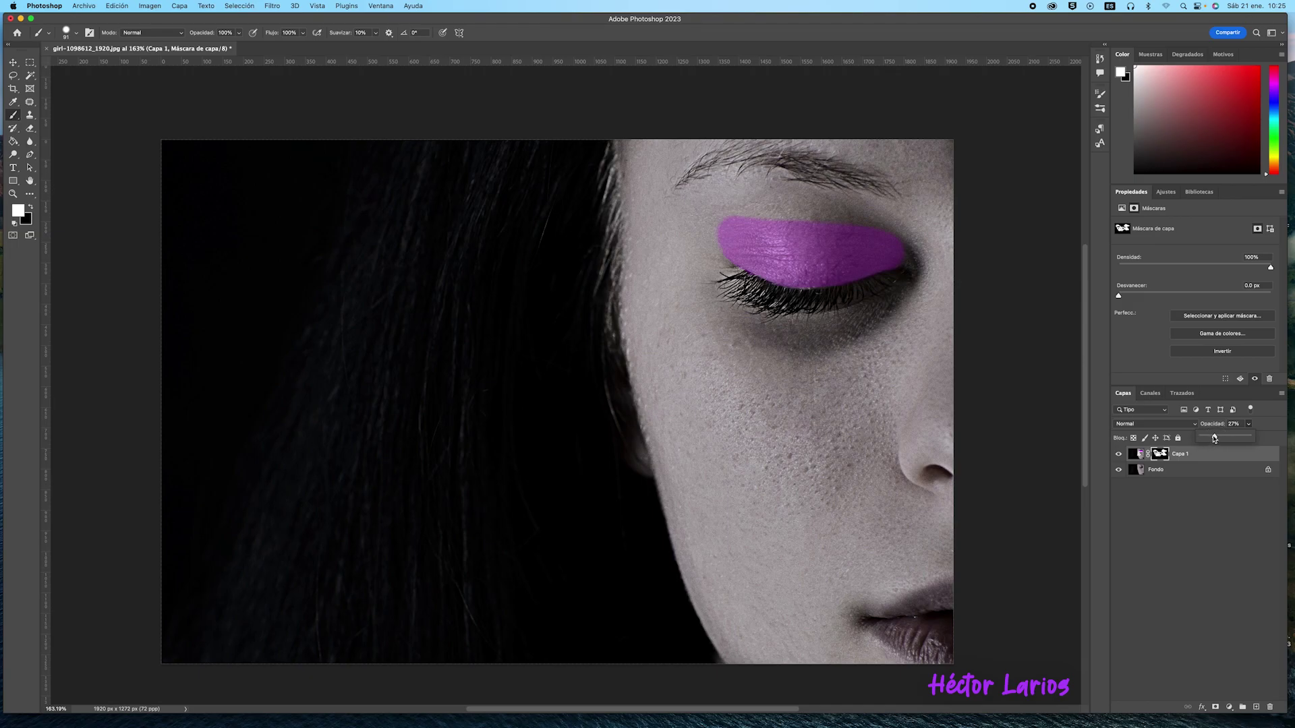
pyautogui.moveTo(1218, 439); pyautogui.dragTo(1218, 438)
pyautogui.scroll(5, 1019, 396)
pyautogui.hscroll(-1, 1019, 397)
pyautogui.scroll(-5, 1018, 396)
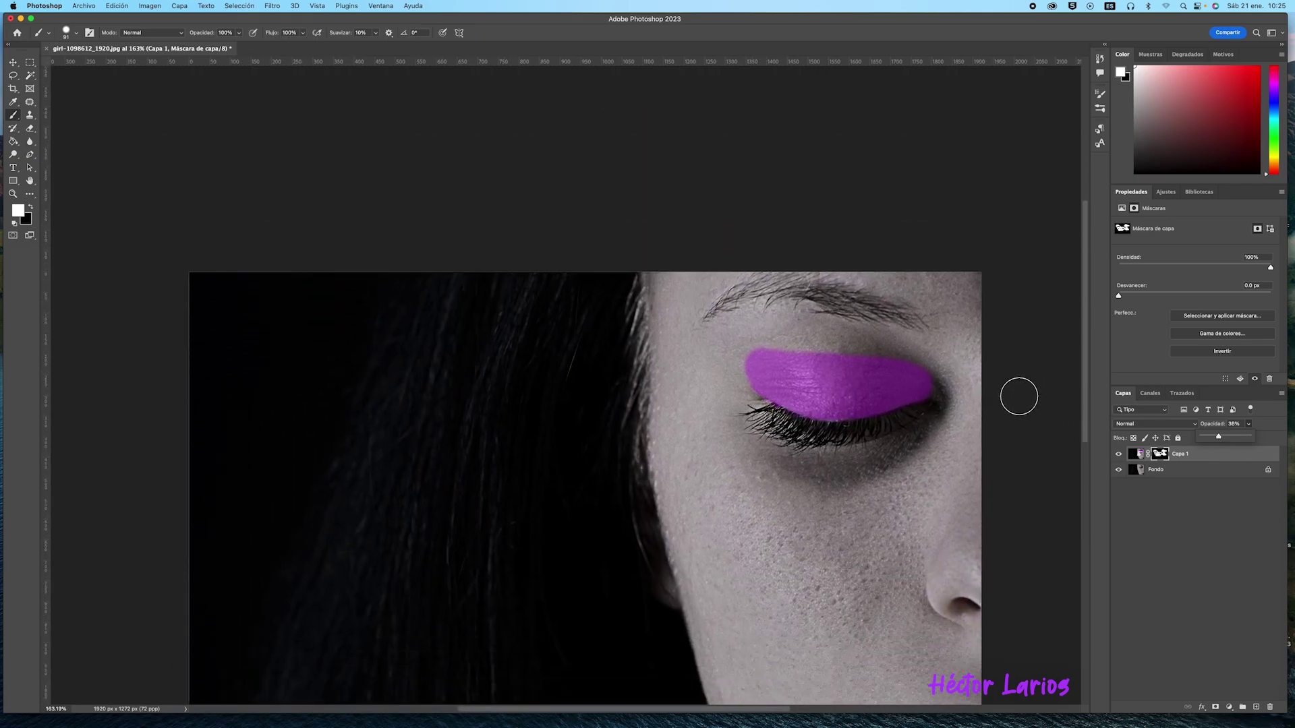
pyautogui.click(1271, 423)
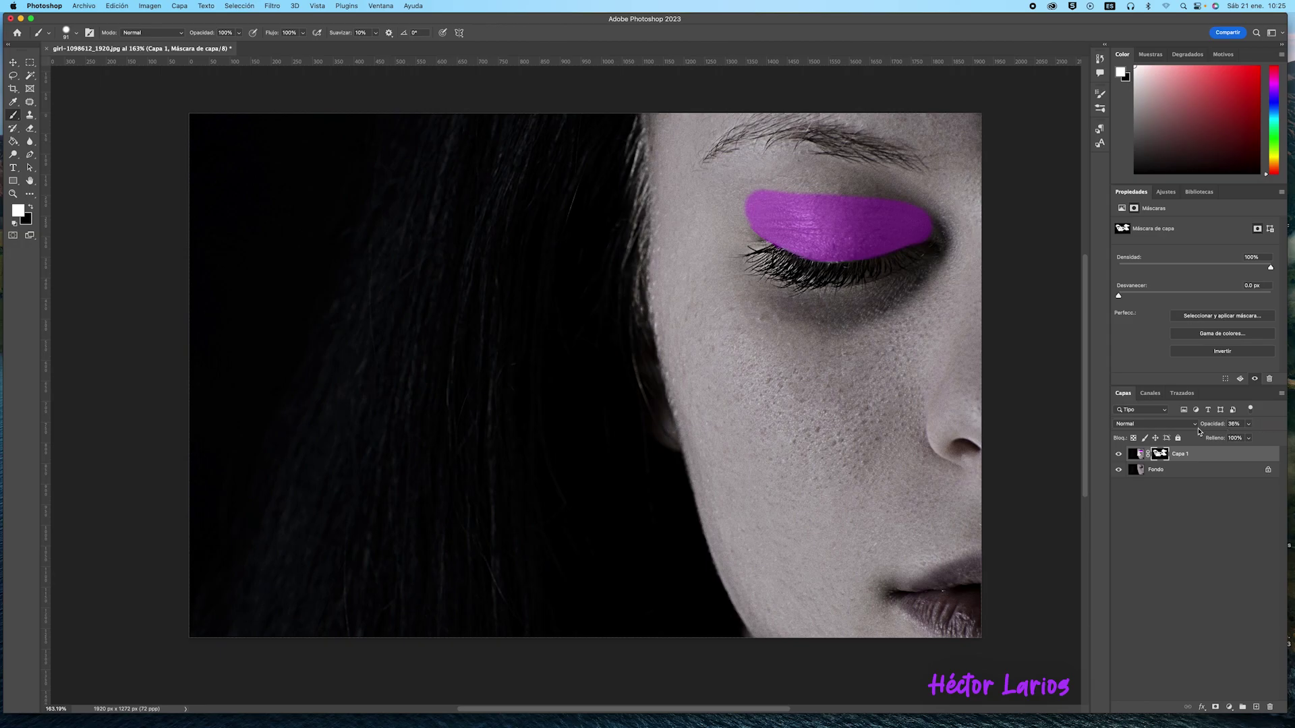
# Step: Look through the blending modes available for Capa 1, keeping Normal
pyautogui.click(1194, 426)
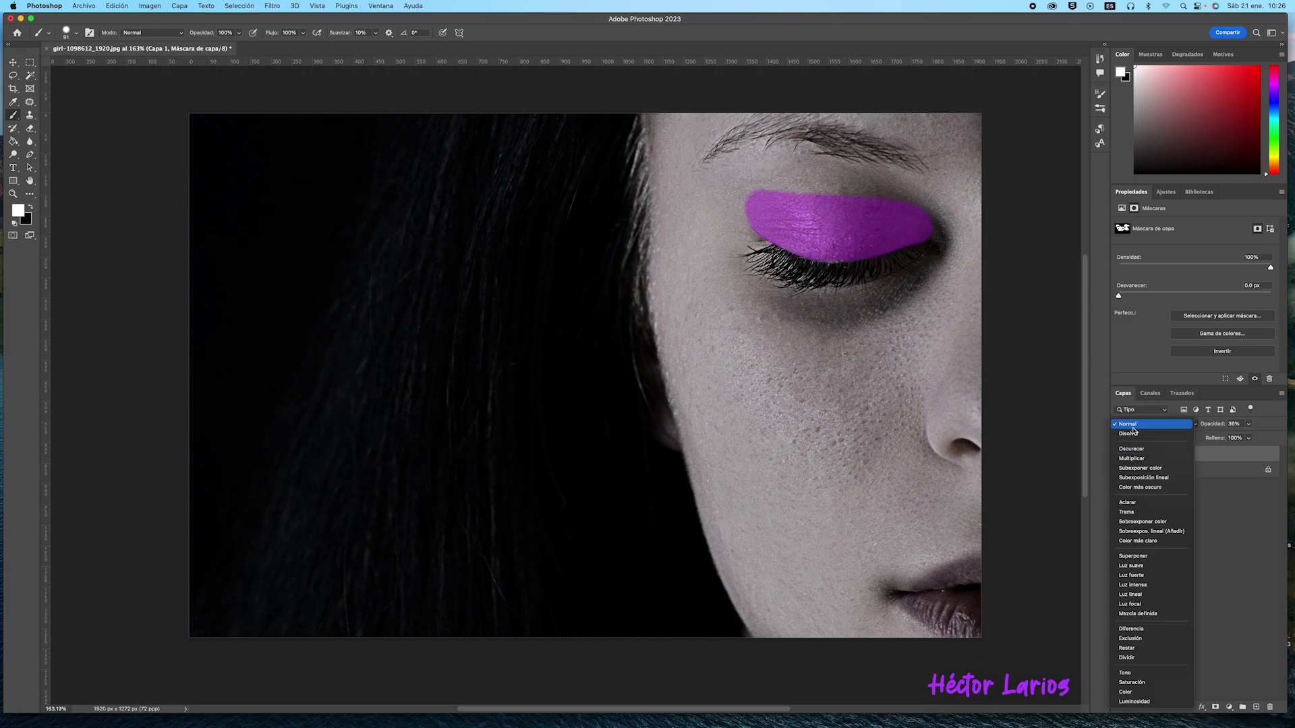
pyautogui.click(1052, 294)
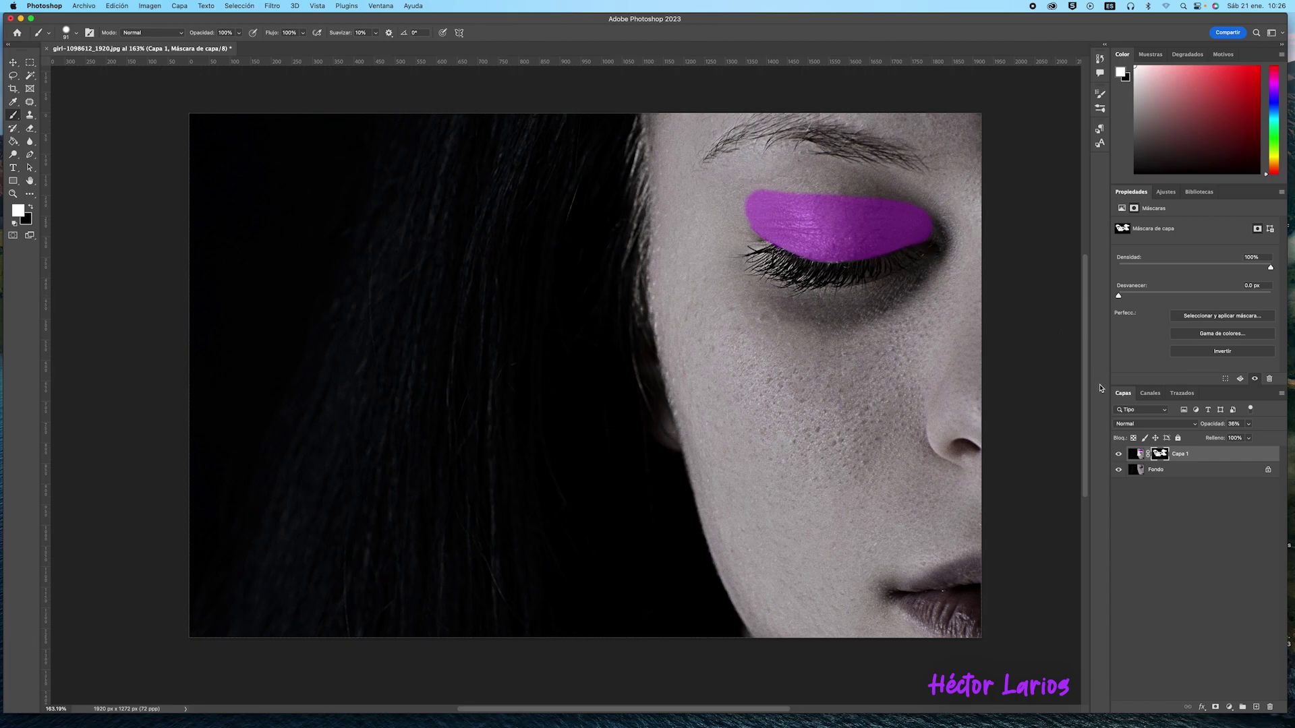
# Step: Try lower opacity levels on Capa 1 and set its opacity to 100%
pyautogui.click(1248, 438)
pyautogui.moveTo(1246, 439); pyautogui.dragTo(1239, 440)
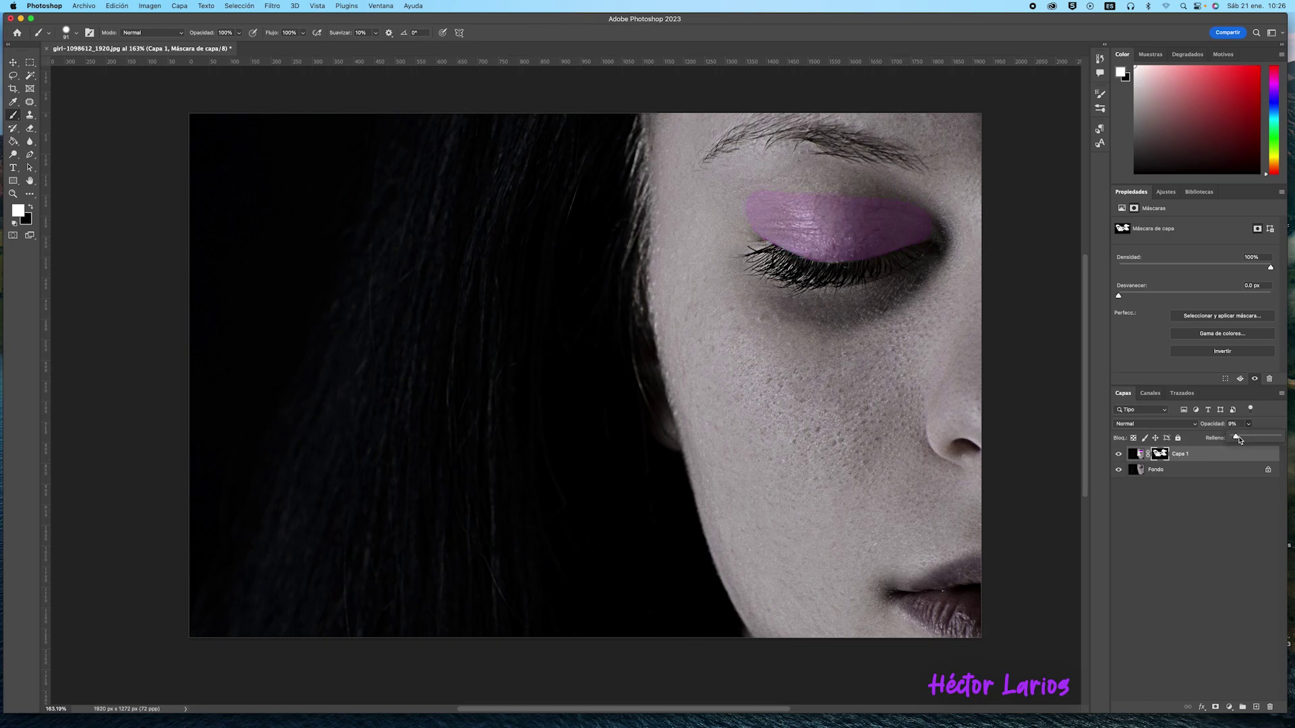
pyautogui.moveTo(1237, 439); pyautogui.dragTo(1244, 439)
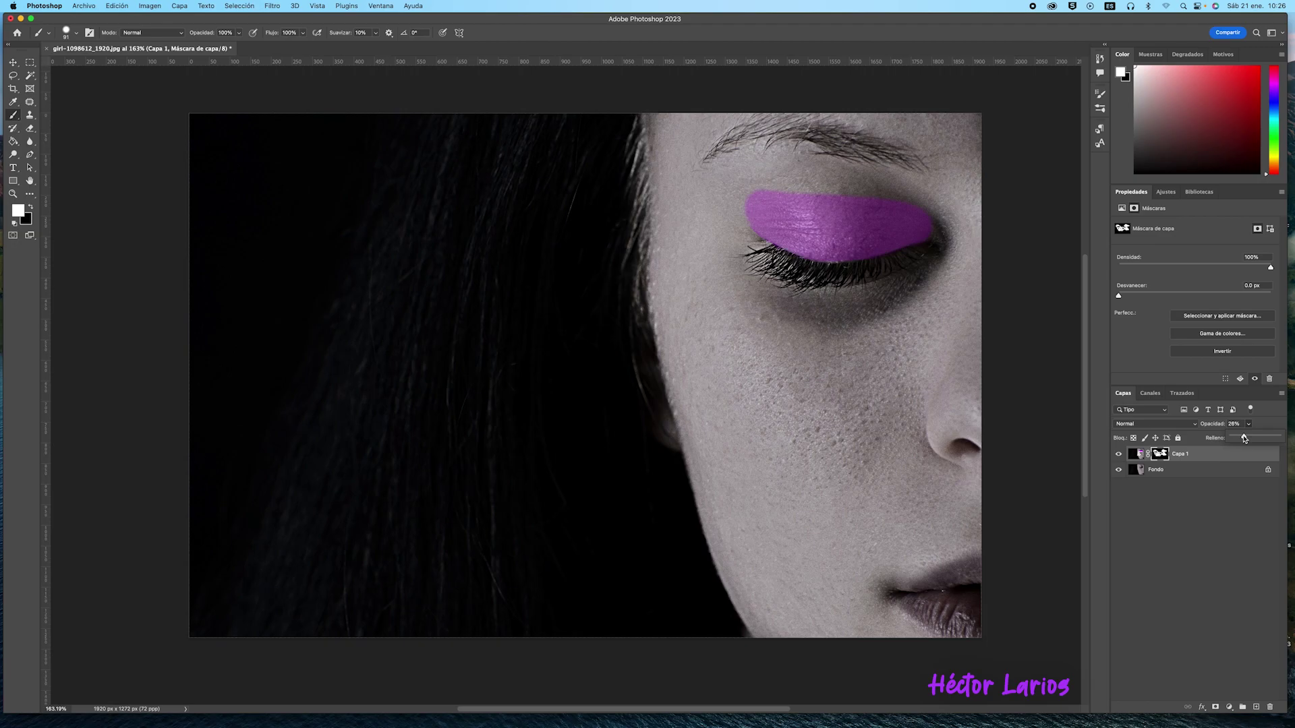
pyautogui.moveTo(1244, 439); pyautogui.dragTo(1279, 438)
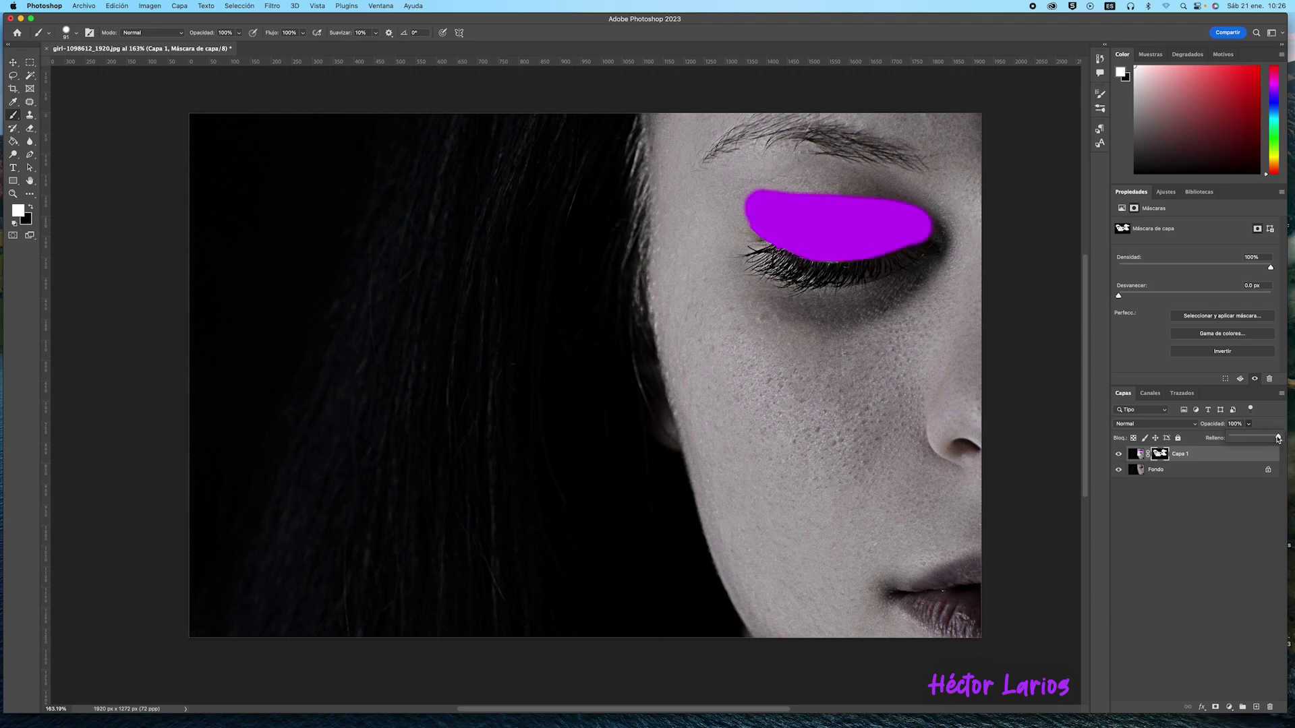
# Step: Create an empty layer above Capa 1 with the New Layer command, keeping the suggested name Capa 2 and default options
pyautogui.click(1203, 487)
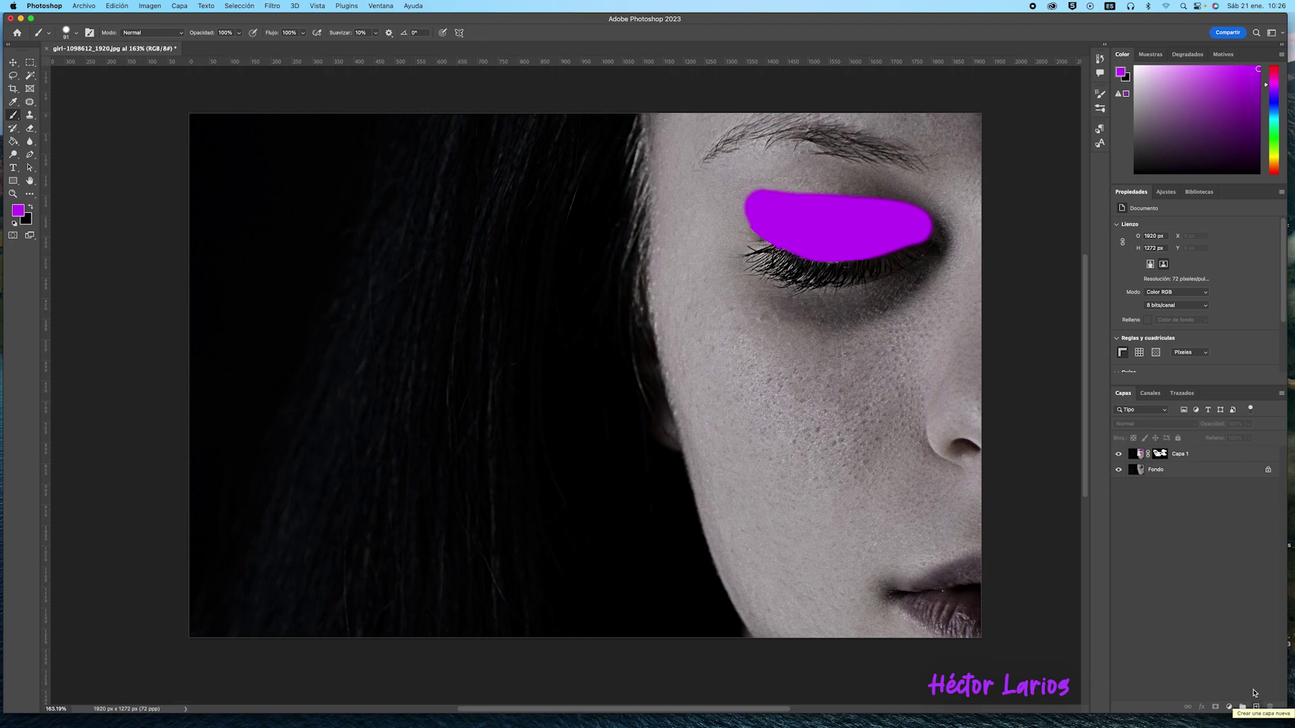
pyautogui.click(180, 6)
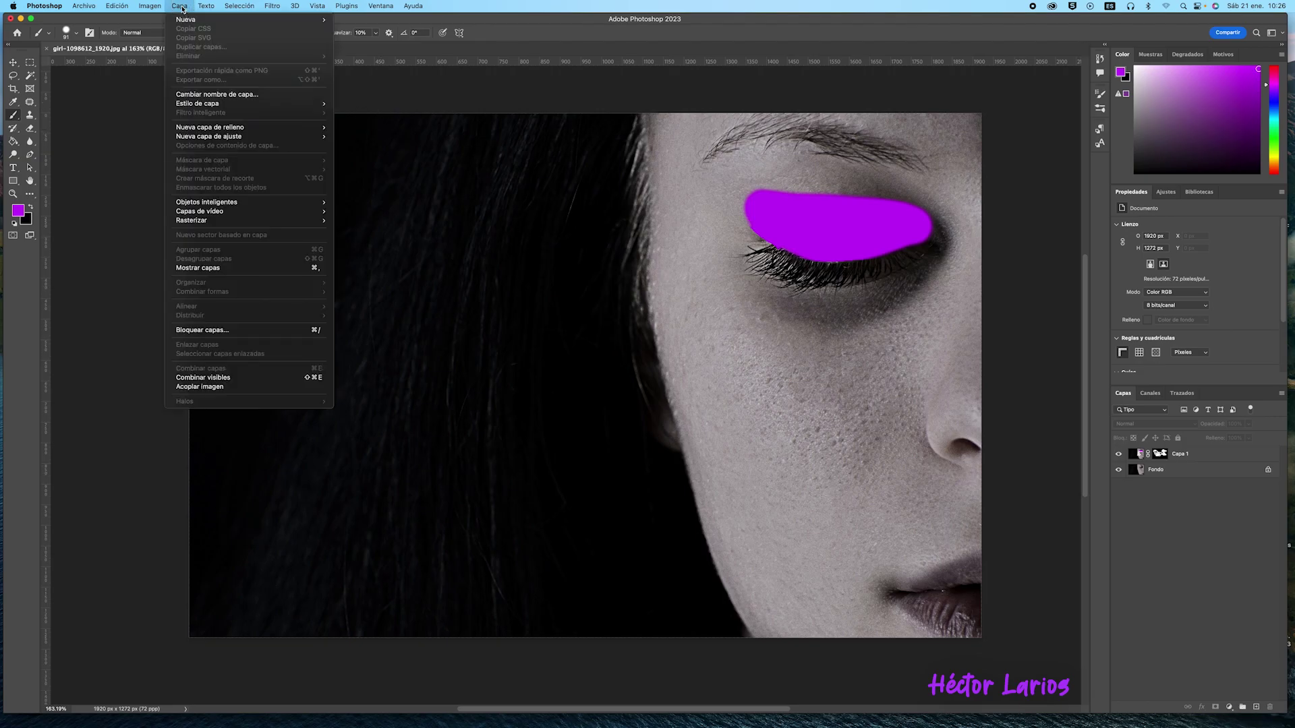
pyautogui.moveTo(188, 21)
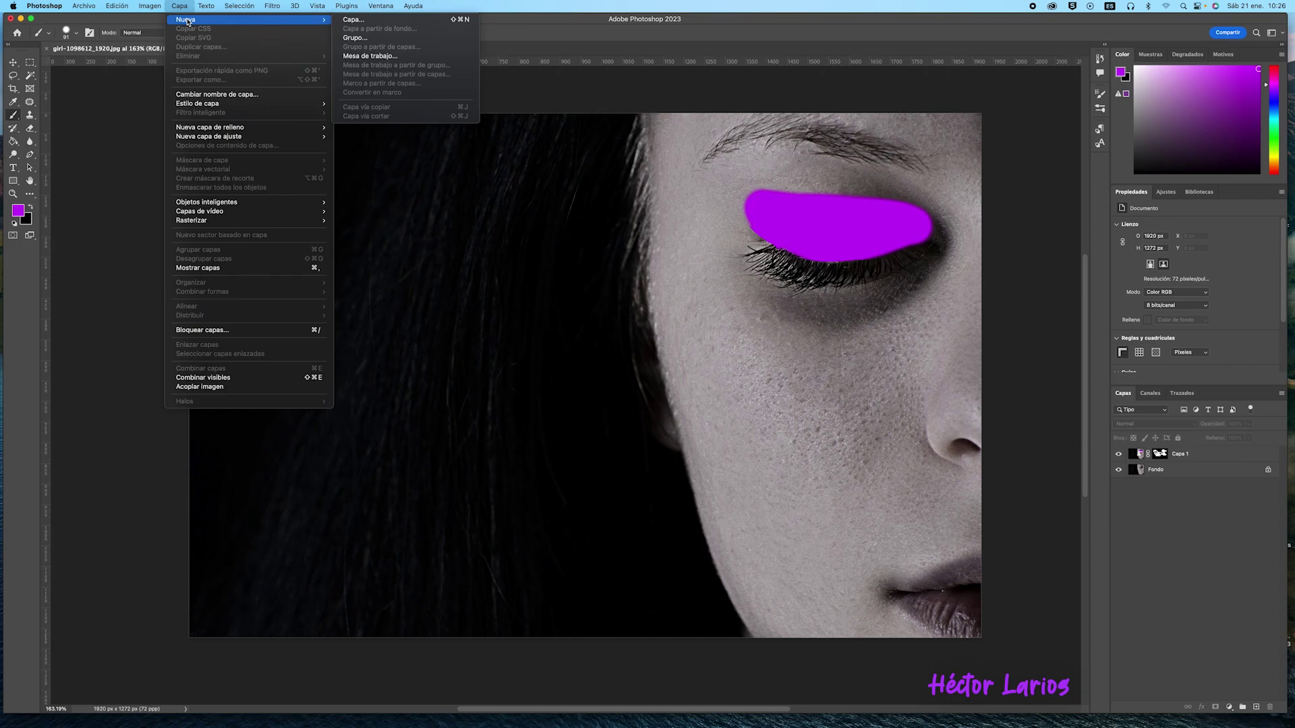
pyautogui.click(349, 21)
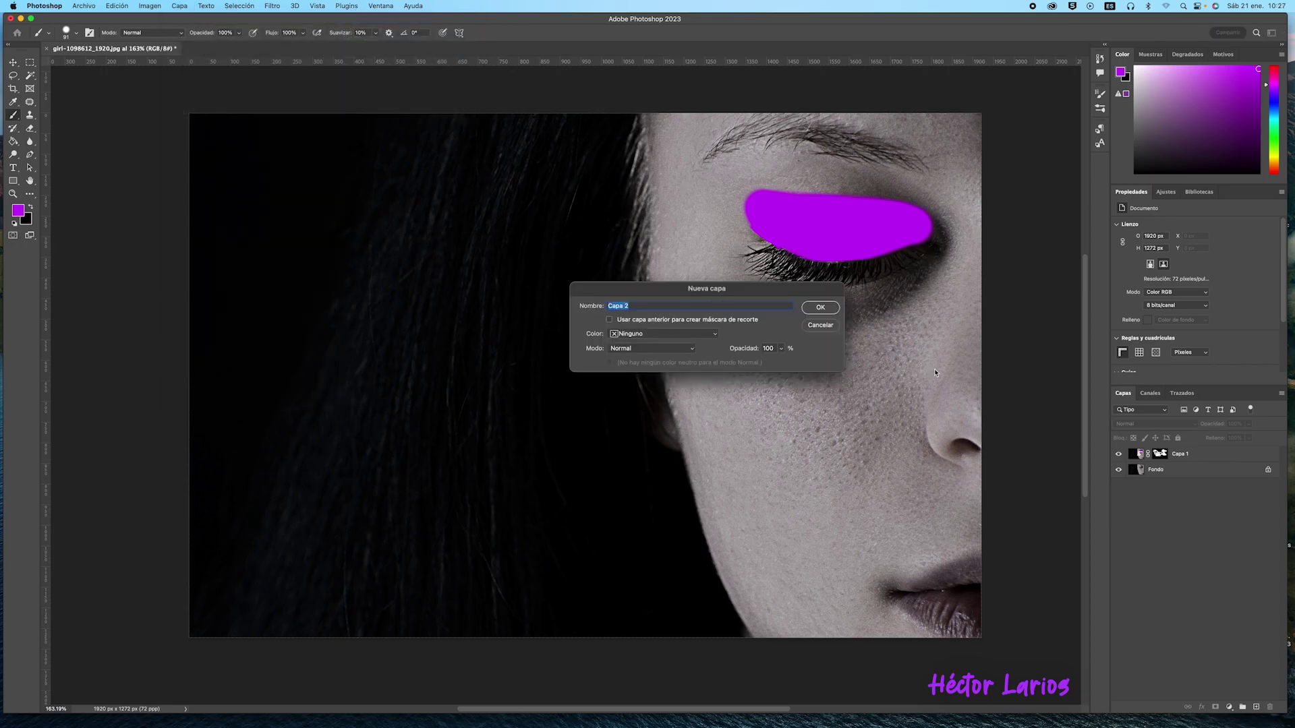
pyautogui.click(820, 307)
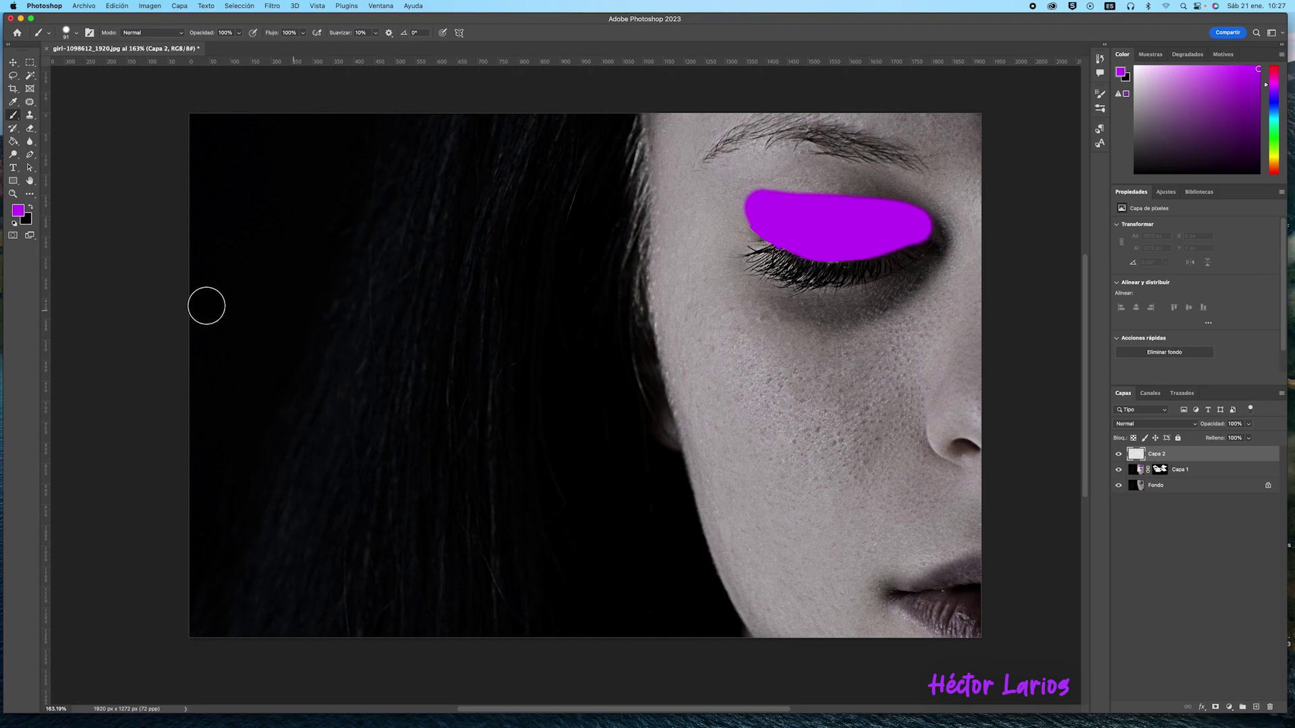
# Step: Set the foreground colour to red fa032c and brush over the whole purple eyelid on Capa 2
pyautogui.click(20, 213)
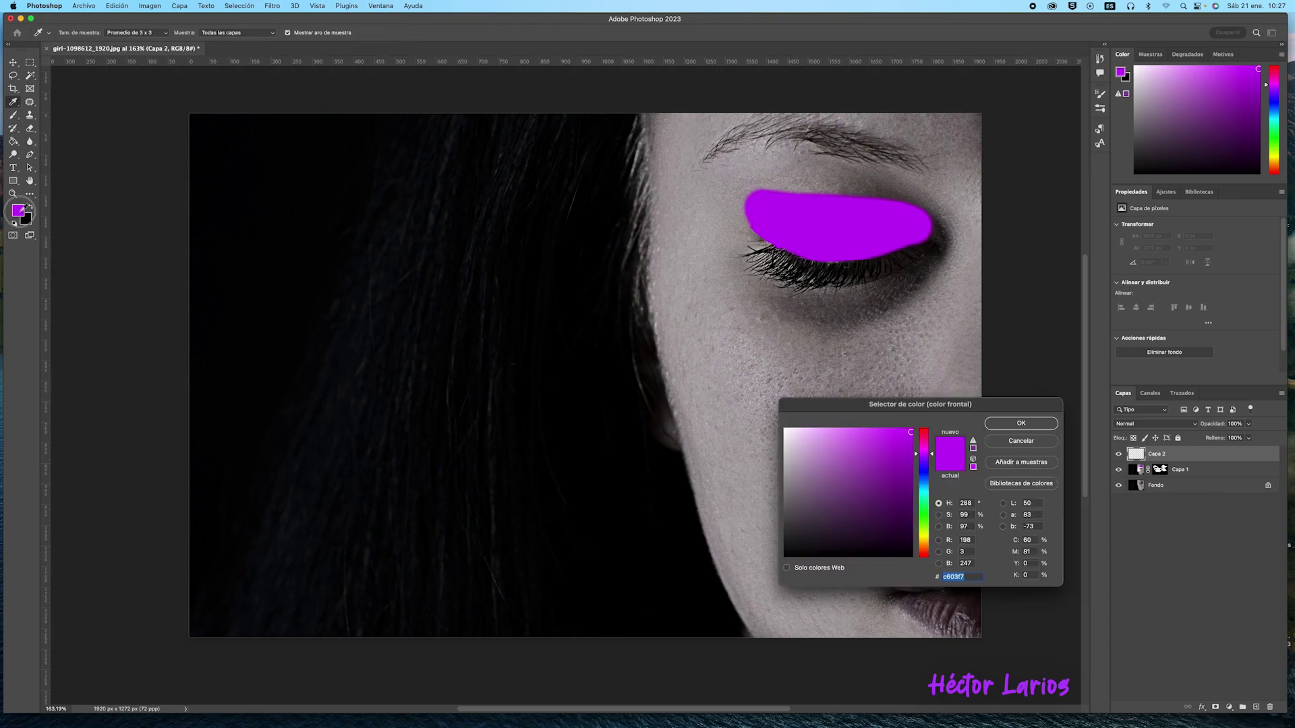
pyautogui.moveTo(926, 473); pyautogui.dragTo(925, 432)
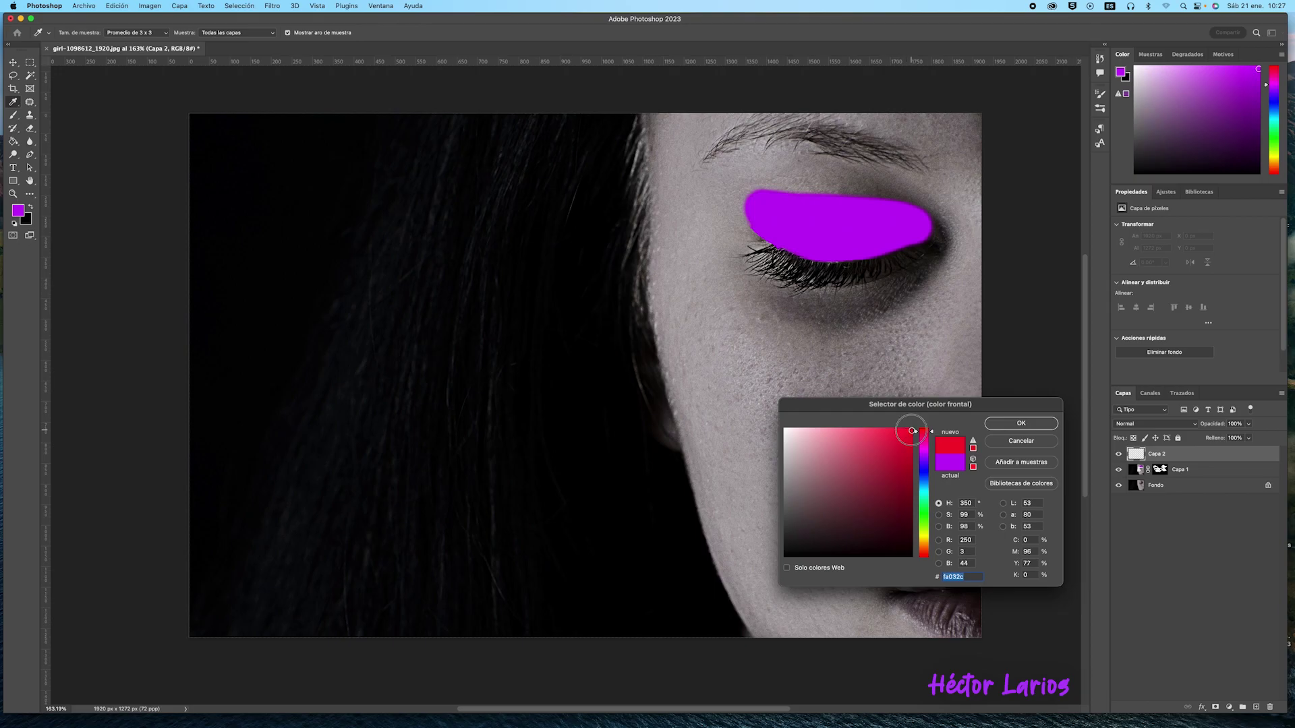
pyautogui.click(1013, 424)
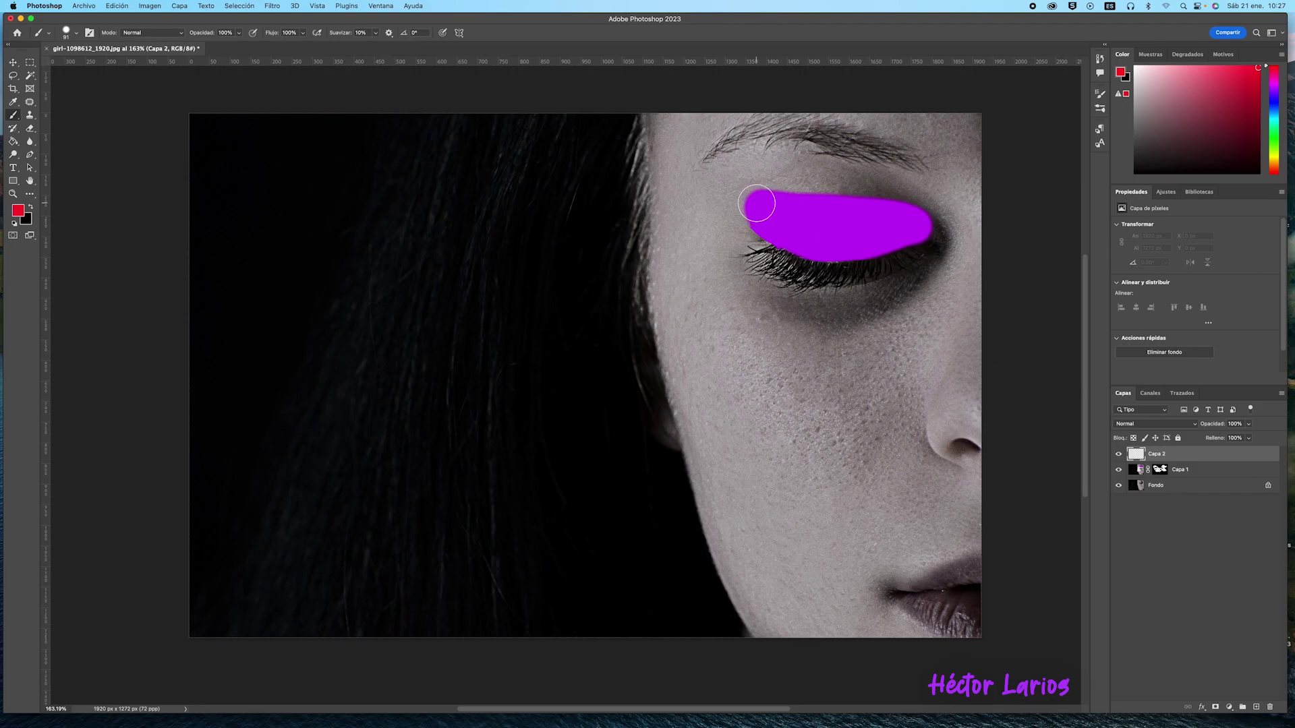
pyautogui.moveTo(758, 205)
pyautogui.mouseDown()
pyautogui.moveTo(905, 217)
pyautogui.moveTo(780, 238)
pyautogui.moveTo(758, 216)
pyautogui.moveTo(809, 225)
pyautogui.moveTo(832, 246)
pyautogui.moveTo(913, 216)
pyautogui.moveTo(830, 208)
pyautogui.moveTo(919, 219)
pyautogui.moveTo(906, 218)
pyautogui.mouseUp()
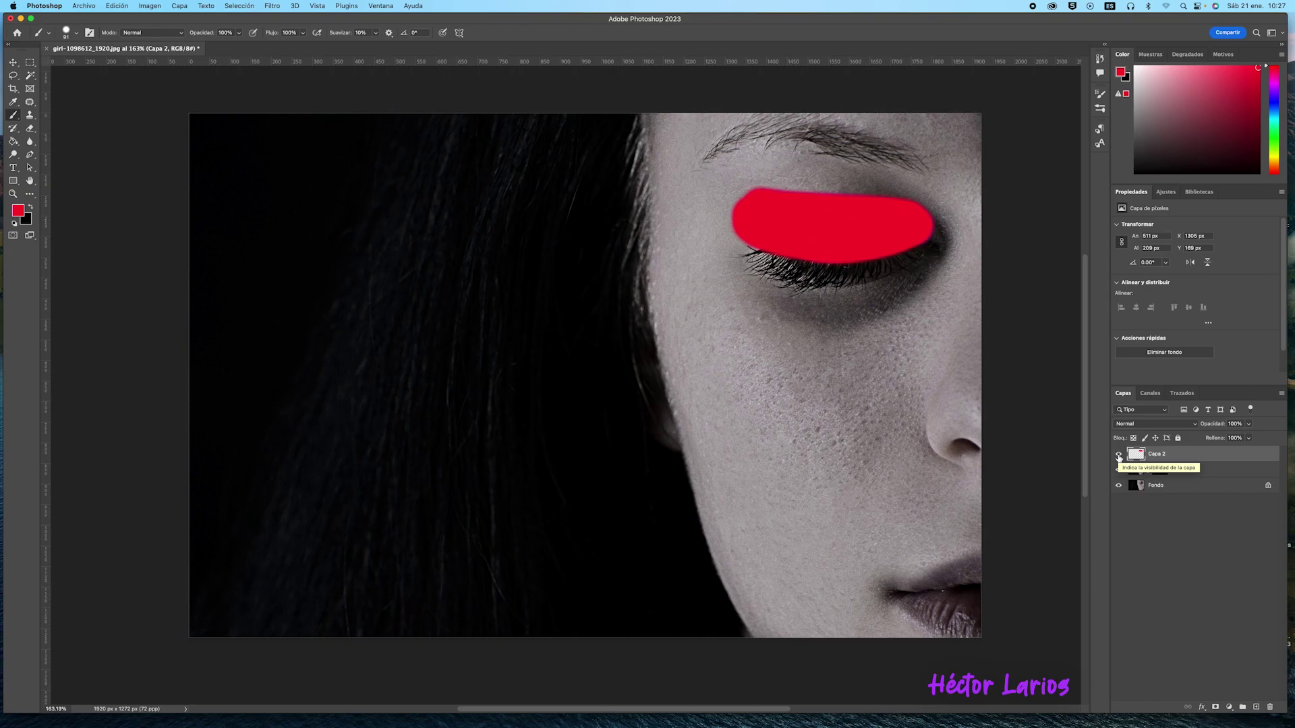
# Step: Hide the Capa 2 and Capa 1 layers, leaving only the Fondo background displayed
pyautogui.click(1119, 455)
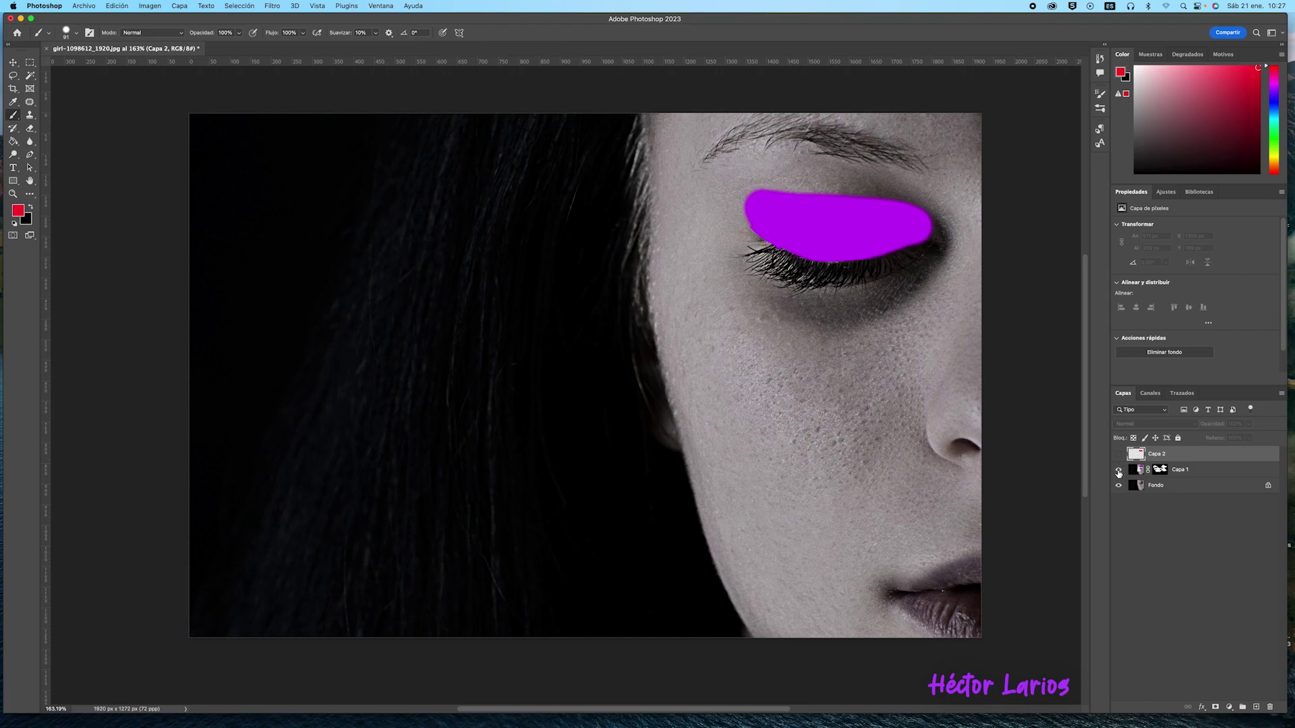
pyautogui.click(1119, 472)
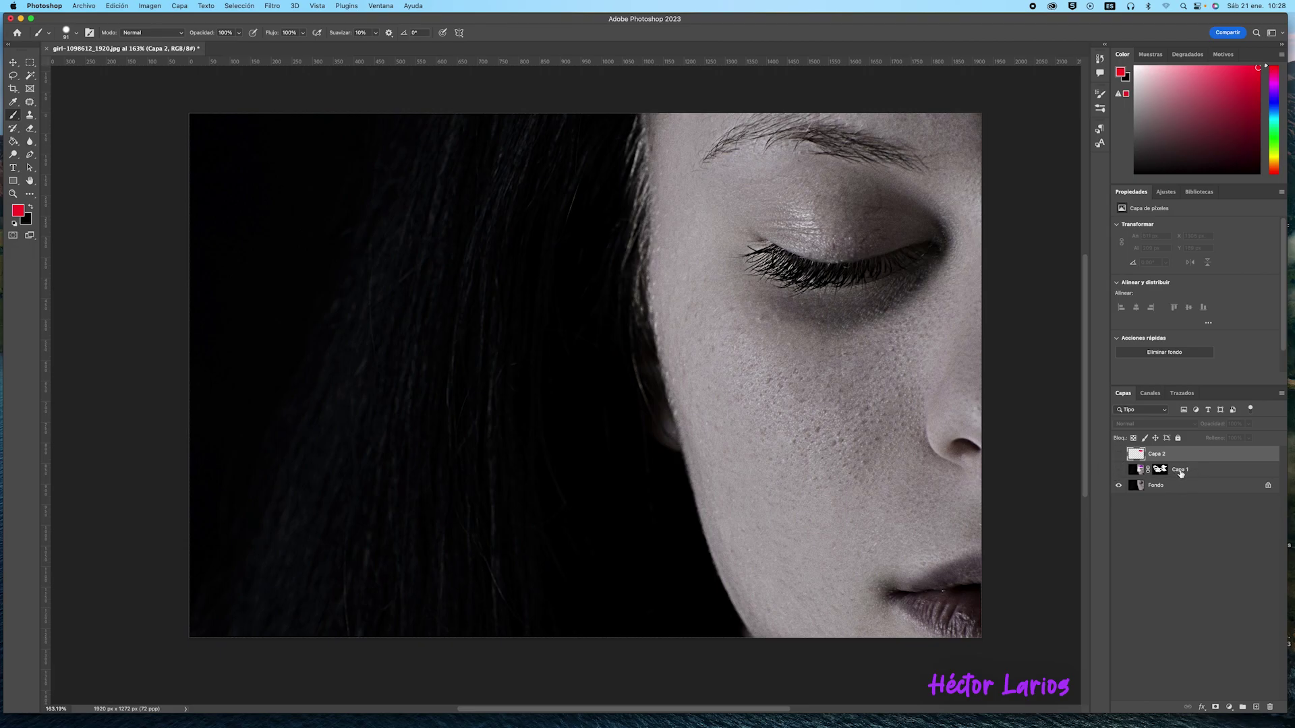
# Step: Show Capa 2, add a layer mask inverted to black, and reveal the red eyelid by brushing white on the mask
pyautogui.click(1120, 455)
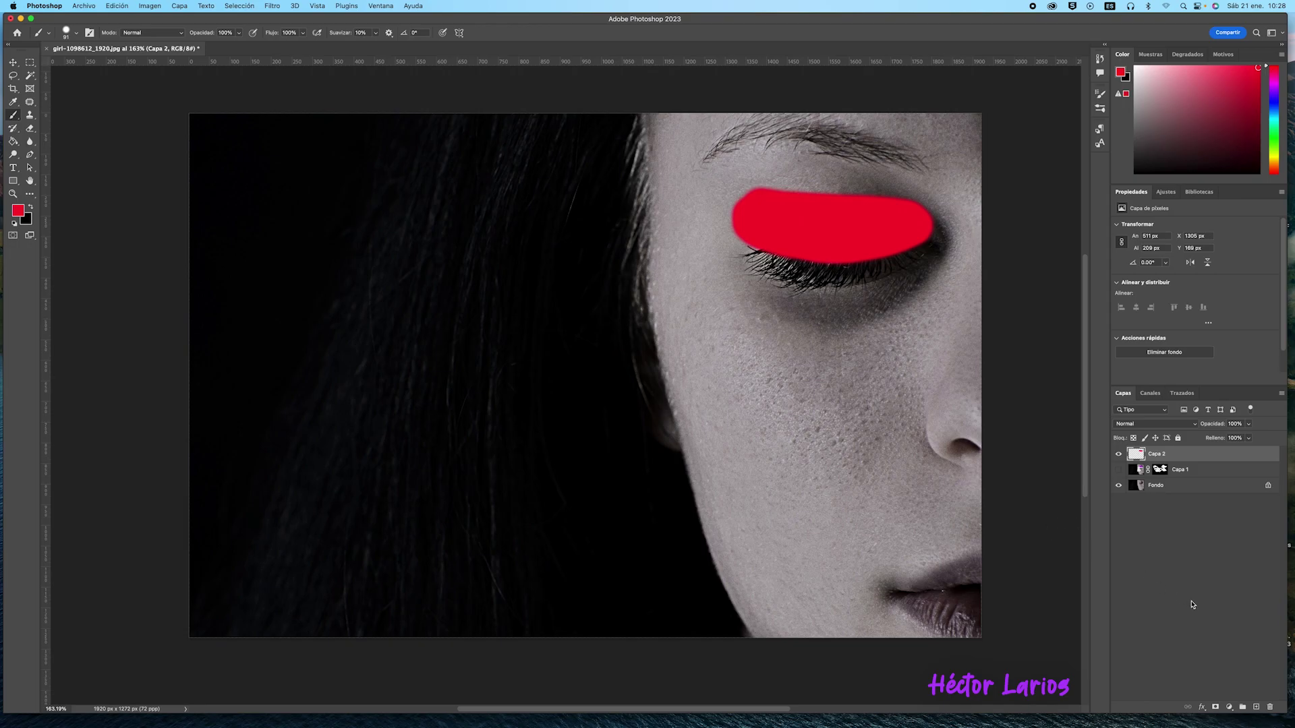
pyautogui.click(1216, 707)
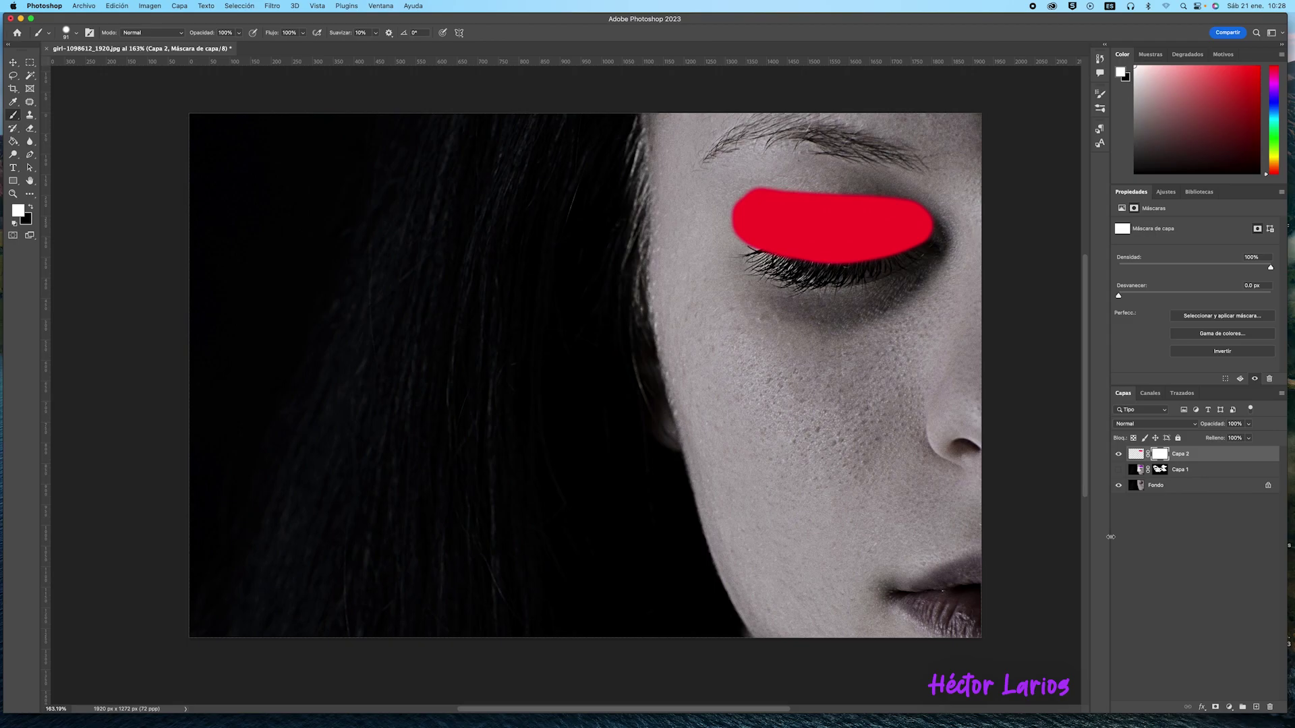
pyautogui.press('super+i')
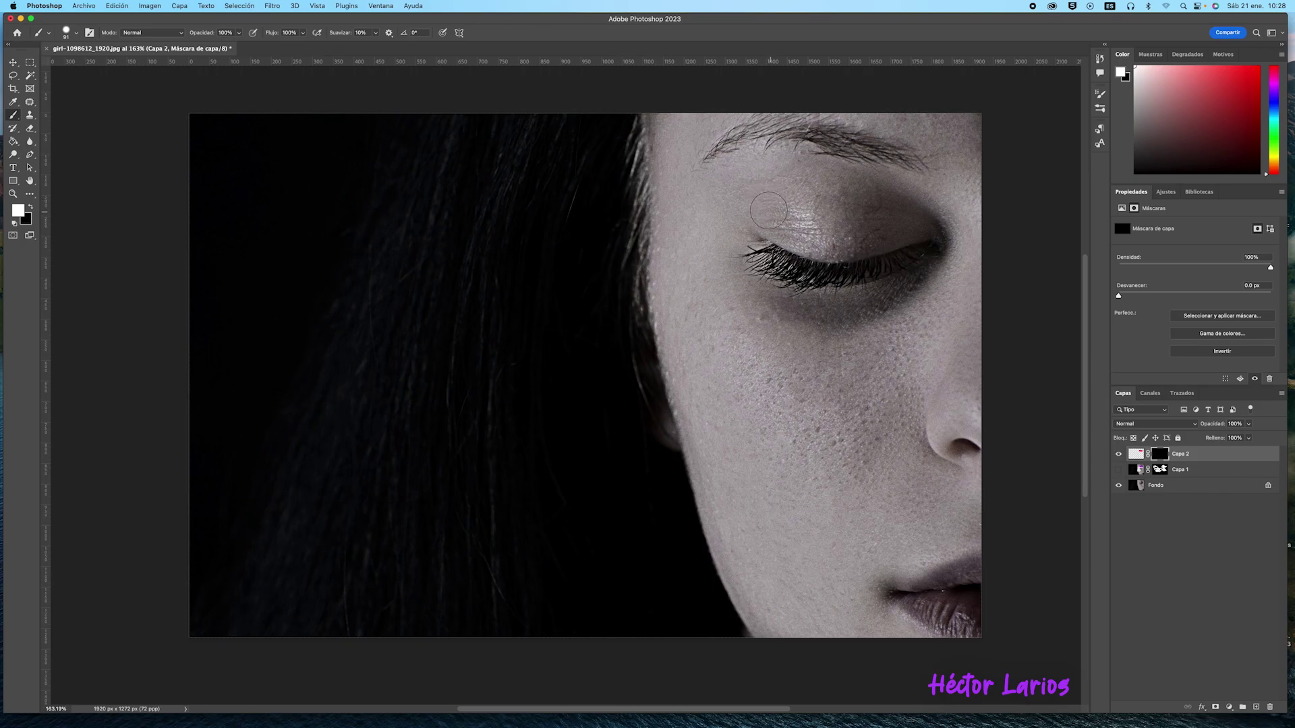
pyautogui.moveTo(775, 219)
pyautogui.mouseDown()
pyautogui.moveTo(831, 243)
pyautogui.moveTo(911, 229)
pyautogui.mouseUp()
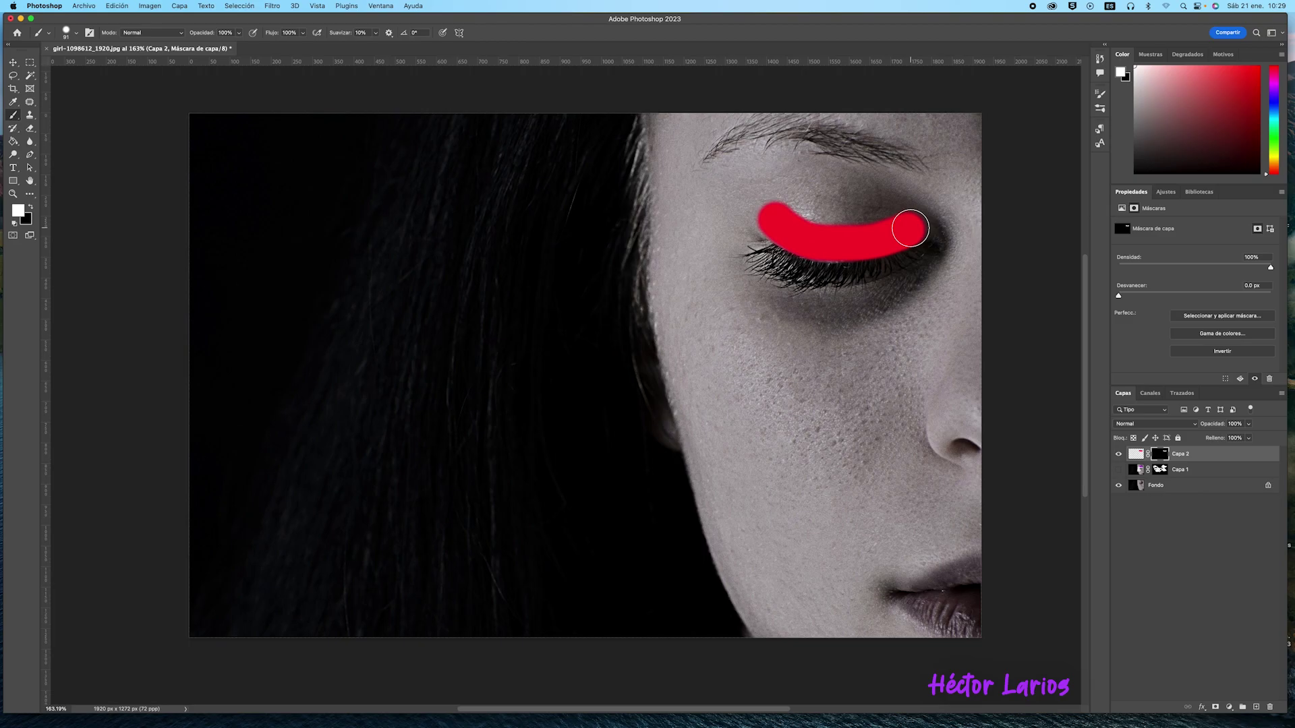
pyautogui.moveTo(910, 229)
pyautogui.mouseDown()
pyautogui.moveTo(826, 199)
pyautogui.moveTo(779, 209)
pyautogui.moveTo(799, 214)
pyautogui.moveTo(784, 233)
pyautogui.moveTo(916, 226)
pyautogui.moveTo(823, 209)
pyautogui.moveTo(769, 220)
pyautogui.moveTo(770, 232)
pyautogui.moveTo(899, 223)
pyautogui.moveTo(881, 208)
pyautogui.moveTo(797, 208)
pyautogui.moveTo(838, 202)
pyautogui.moveTo(893, 211)
pyautogui.moveTo(775, 216)
pyautogui.moveTo(907, 223)
pyautogui.mouseUp()
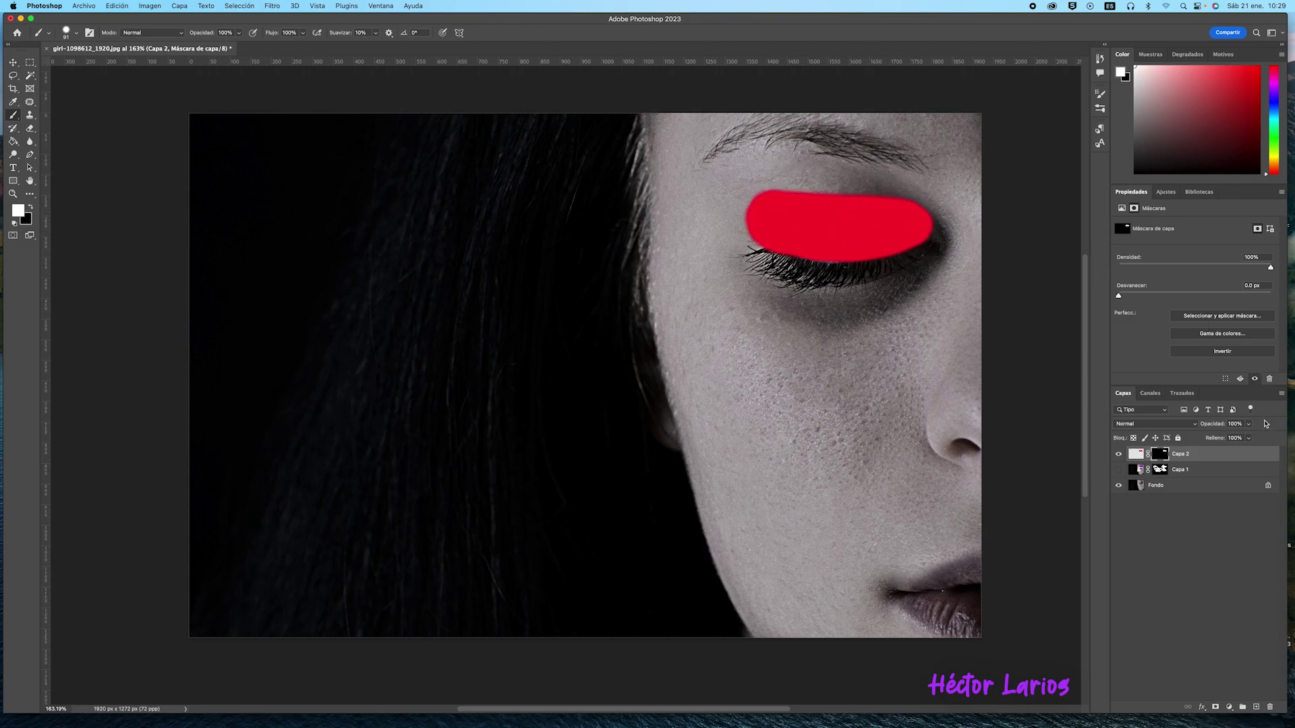
# Step: Lower the opacity of Capa 2 to 51%
pyautogui.click(1248, 425)
pyautogui.moveTo(1251, 440); pyautogui.dragTo(1218, 439)
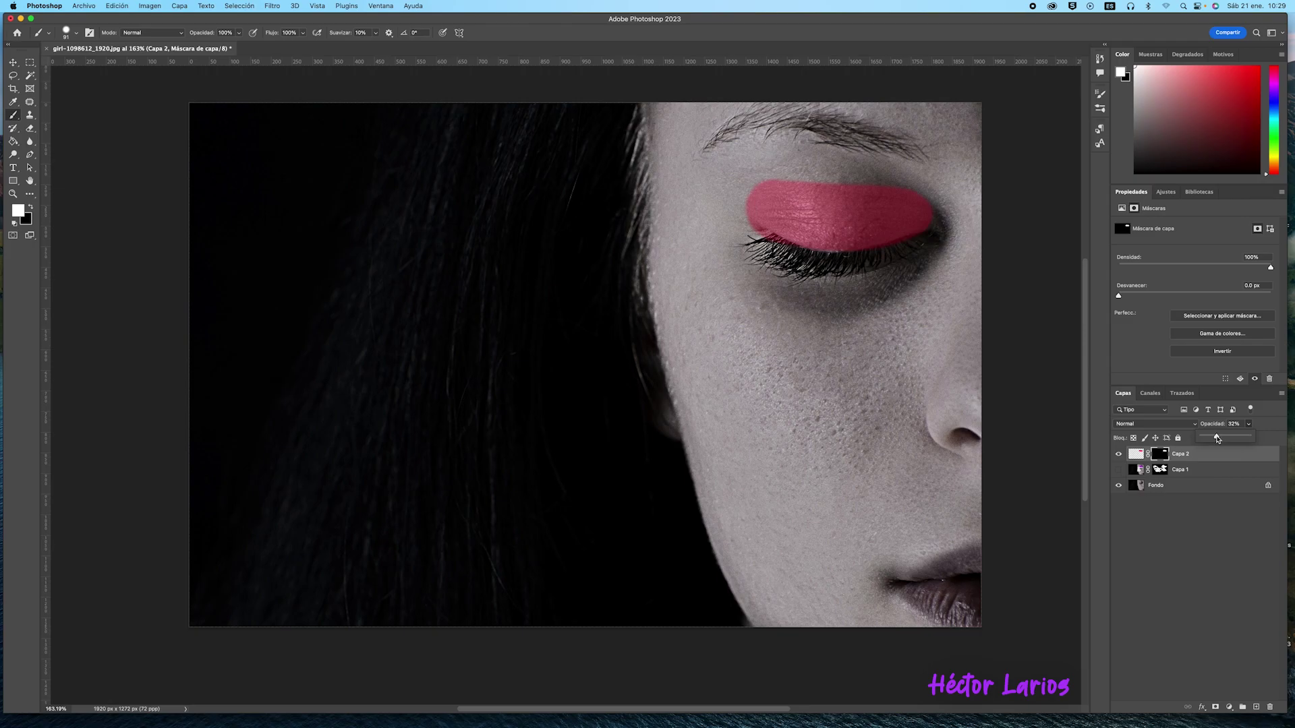
pyautogui.scroll(1, 1018, 436)
pyautogui.moveTo(1216, 439); pyautogui.dragTo(1227, 440)
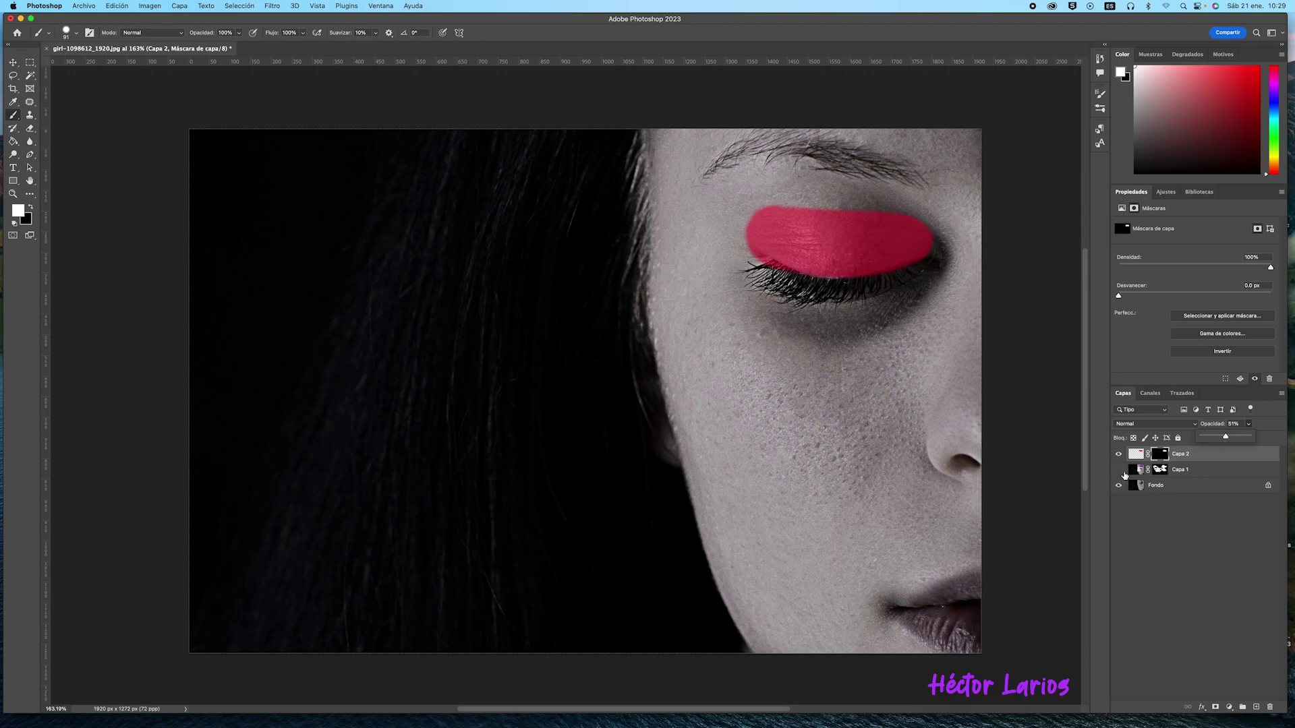
pyautogui.click(1264, 429)
# Step: Display Capa 1 instead of Capa 2 and lower the opacity of Capa 1 to 29%
pyautogui.click(1119, 455)
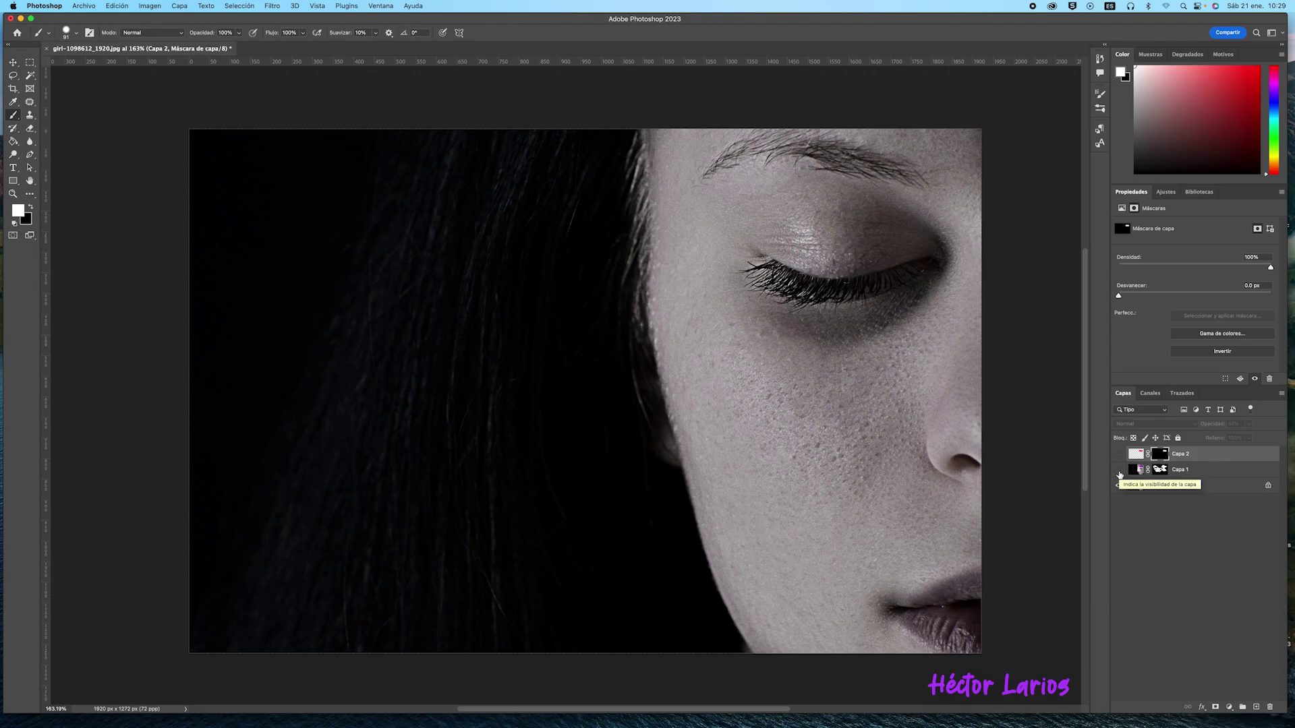
pyautogui.click(1120, 472)
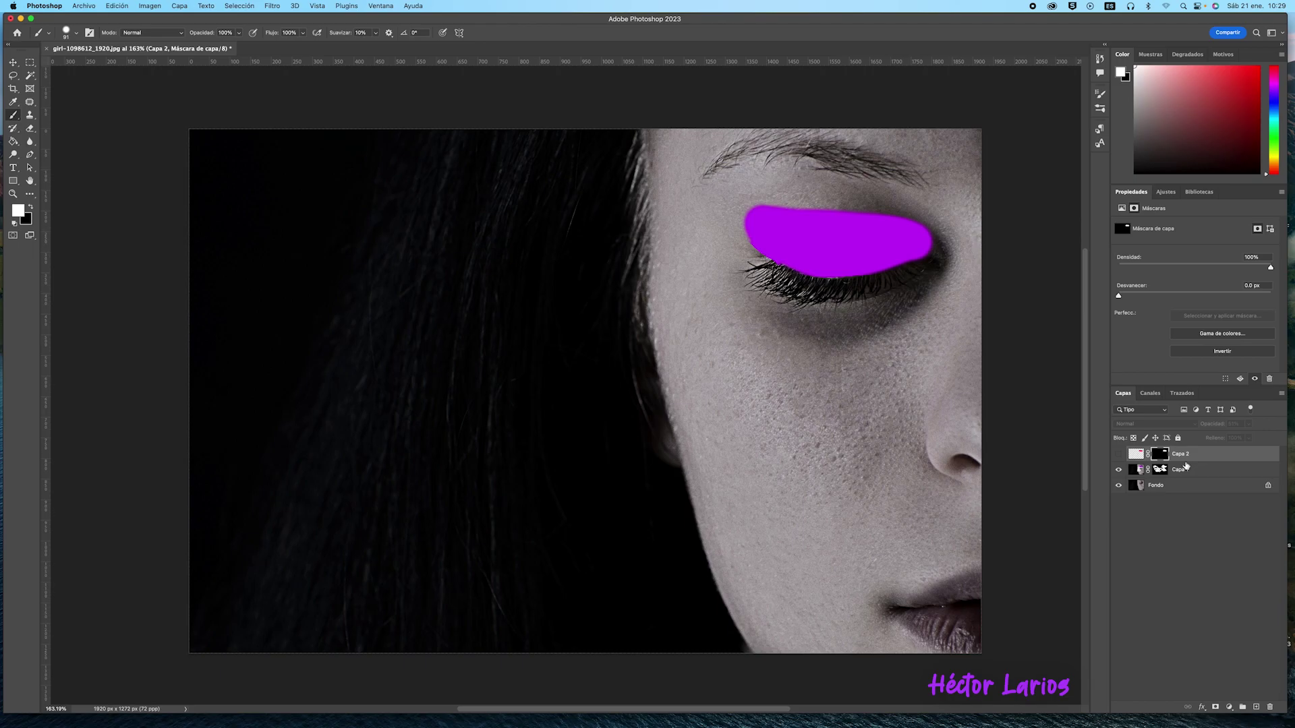
pyautogui.click(1161, 471)
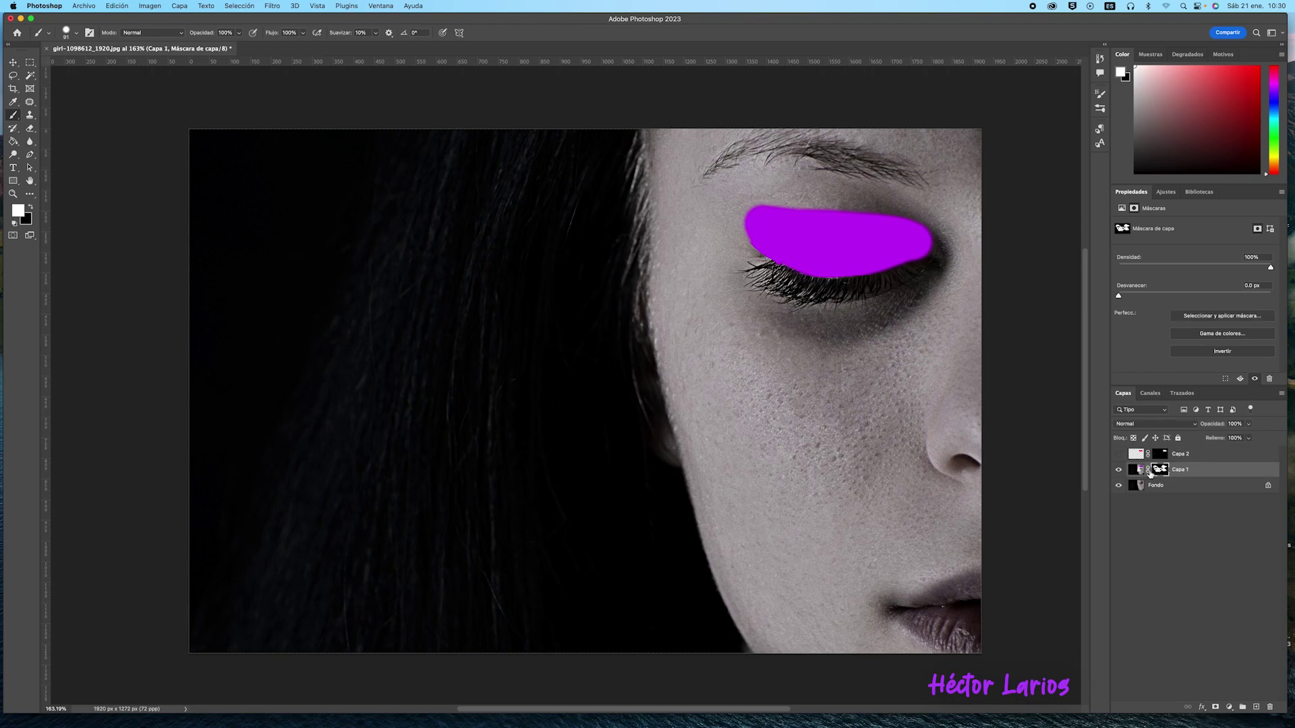
pyautogui.click(1248, 424)
pyautogui.moveTo(1248, 436); pyautogui.dragTo(1215, 441)
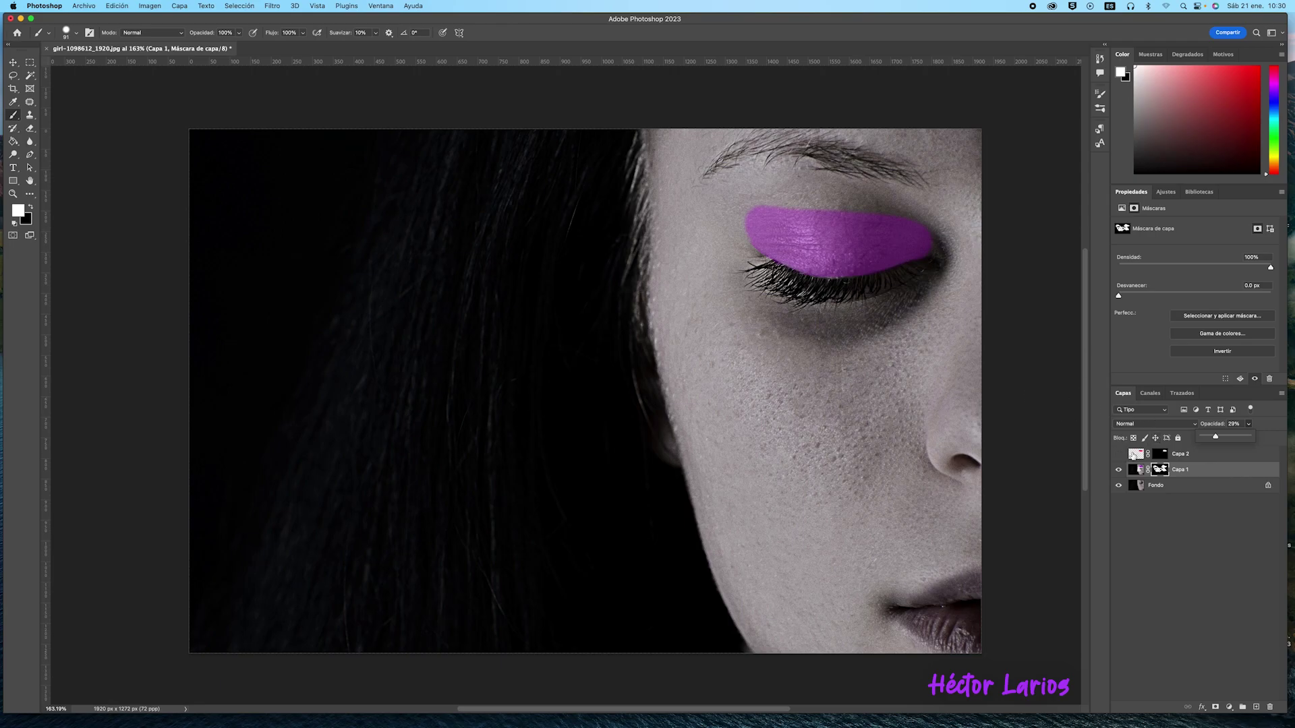
pyautogui.click(1270, 433)
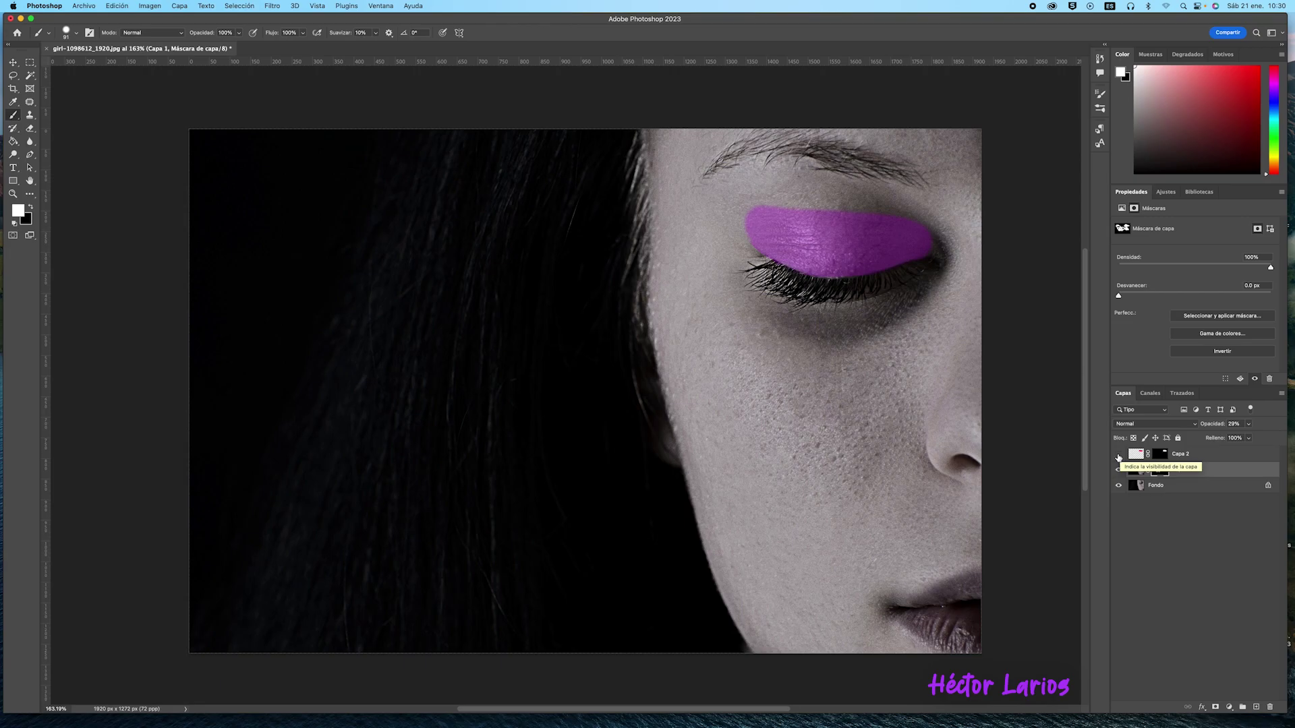
# Step: Show Capa 2 again and try the stacking order both ways, leaving Capa 2 between Capa 1 and Fondo
pyautogui.click(1118, 455)
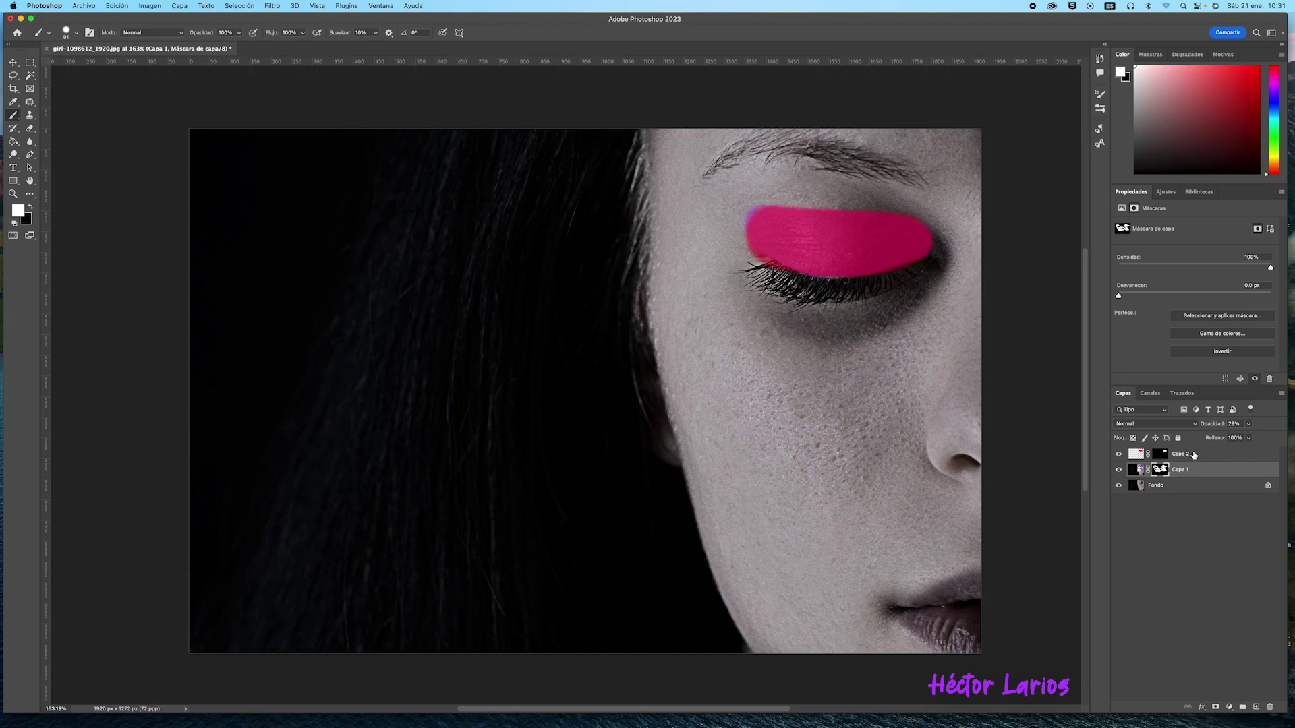
pyautogui.click(1194, 455)
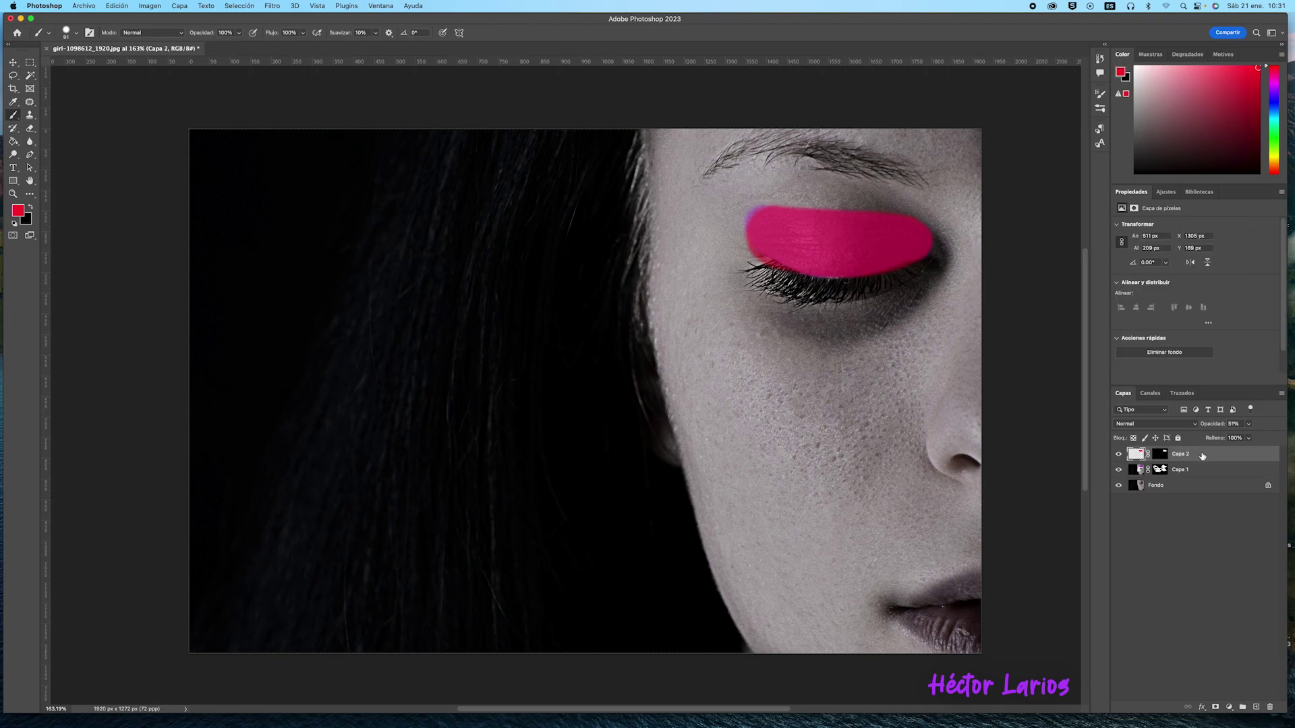
pyautogui.click(1201, 456)
pyautogui.moveTo(1202, 456); pyautogui.dragTo(1199, 478)
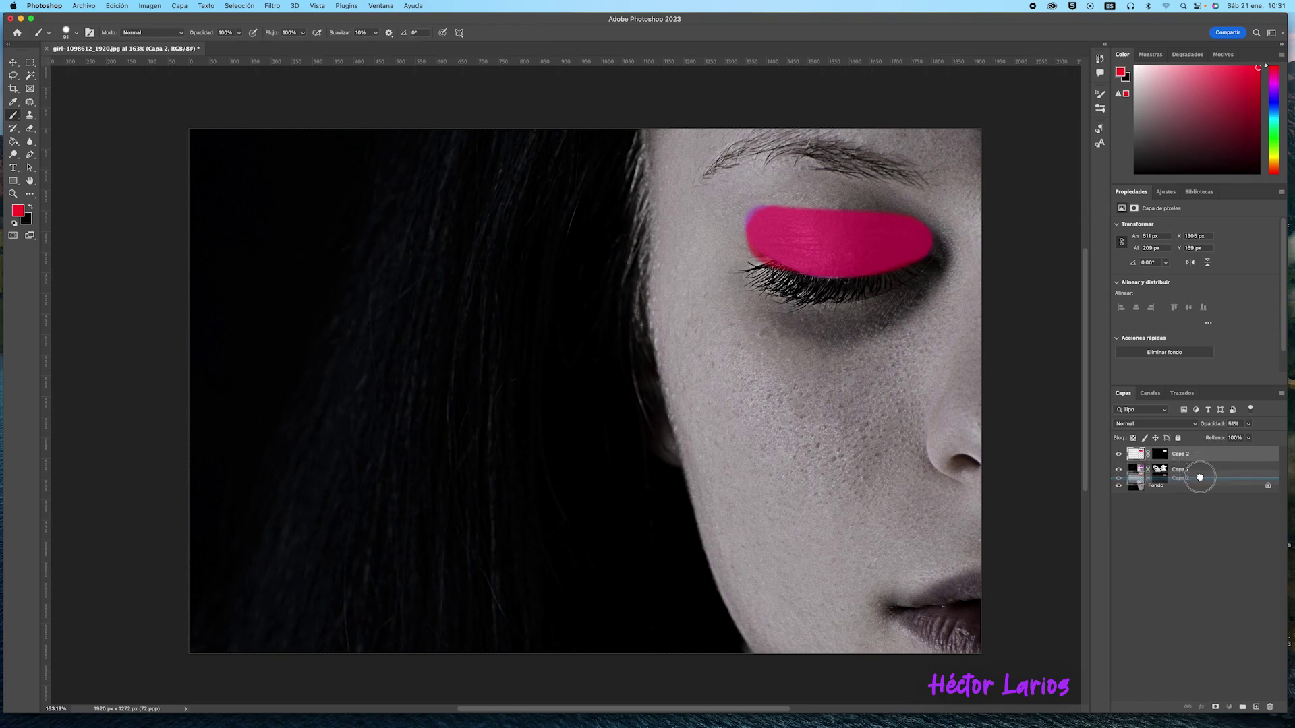
pyautogui.moveTo(1200, 477); pyautogui.dragTo(1201, 480)
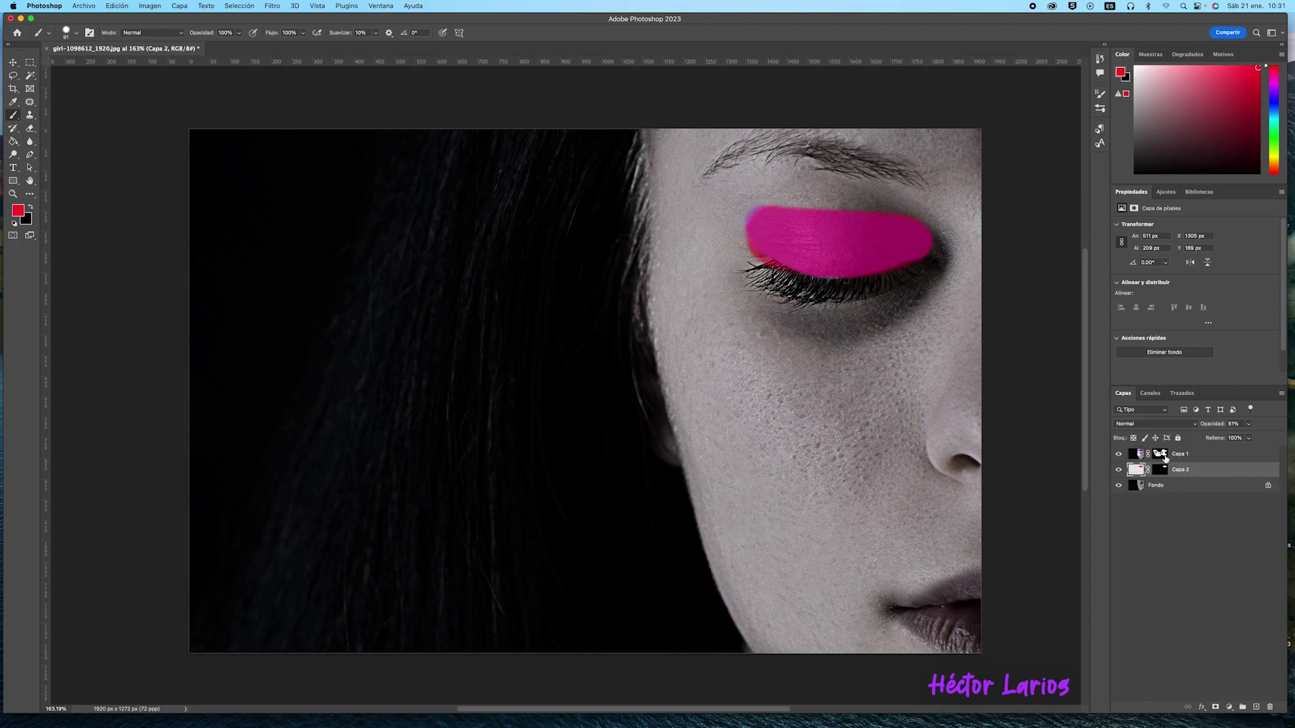
pyautogui.moveTo(1198, 467); pyautogui.dragTo(1200, 453)
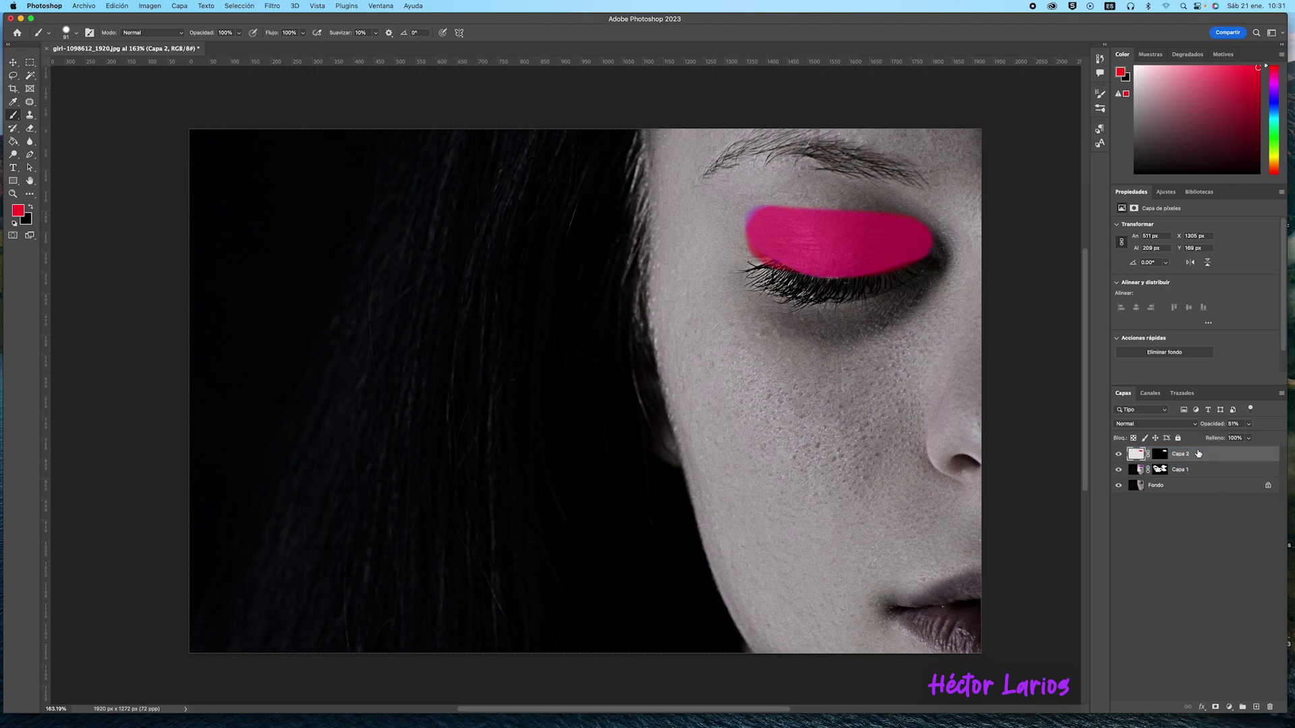
pyautogui.moveTo(1199, 454); pyautogui.dragTo(1195, 477)
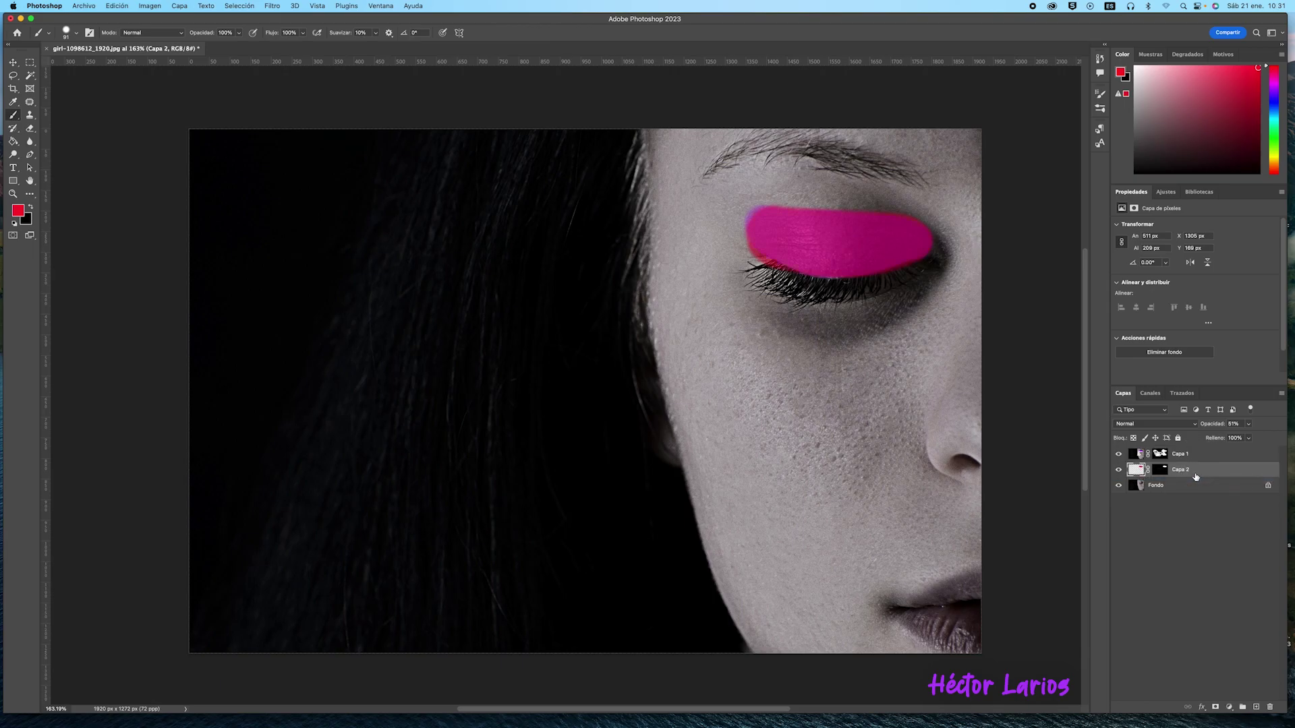
# Step: Toggle the visibility of Capa 1 and Capa 2 to compare each layer's effect on the eyelid, leaving both displayed
pyautogui.click(1118, 471)
pyautogui.click(1120, 455)
pyautogui.click(1119, 470)
pyautogui.click(1120, 455)
pyautogui.click(1120, 455)
pyautogui.click(1120, 465)
pyautogui.click(1120, 454)
pyautogui.click(1119, 470)
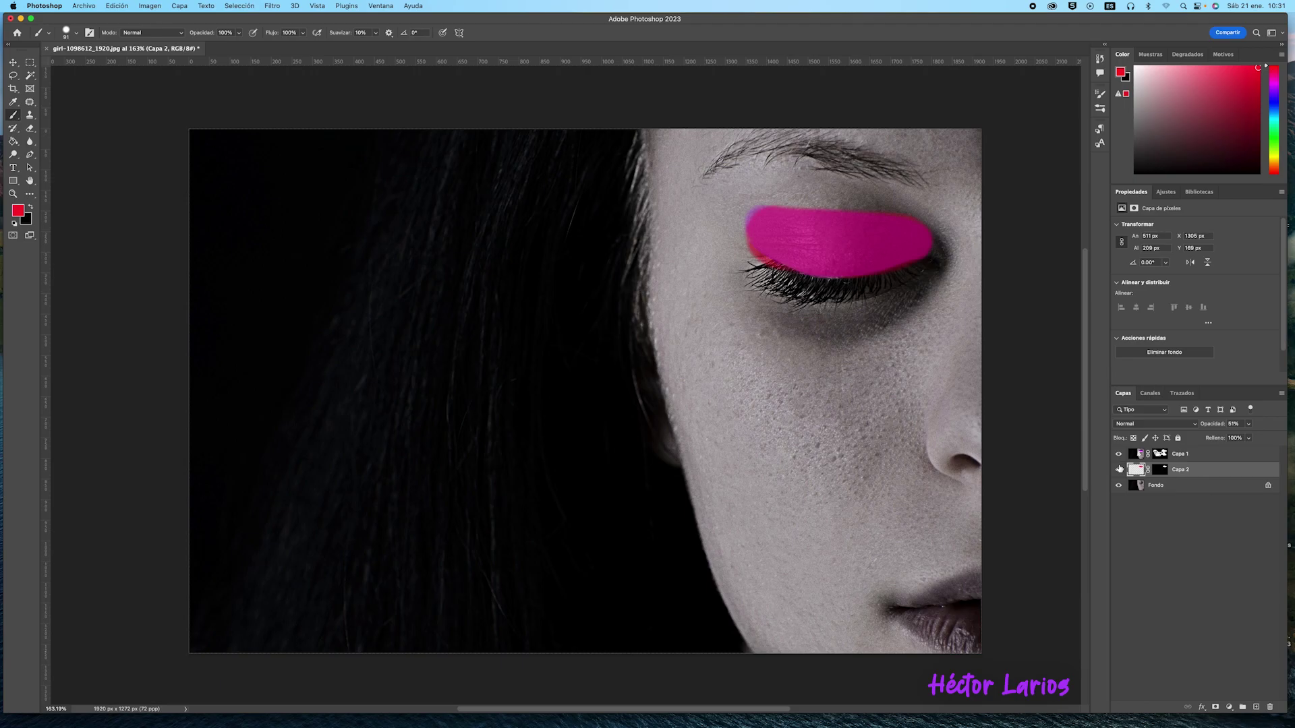